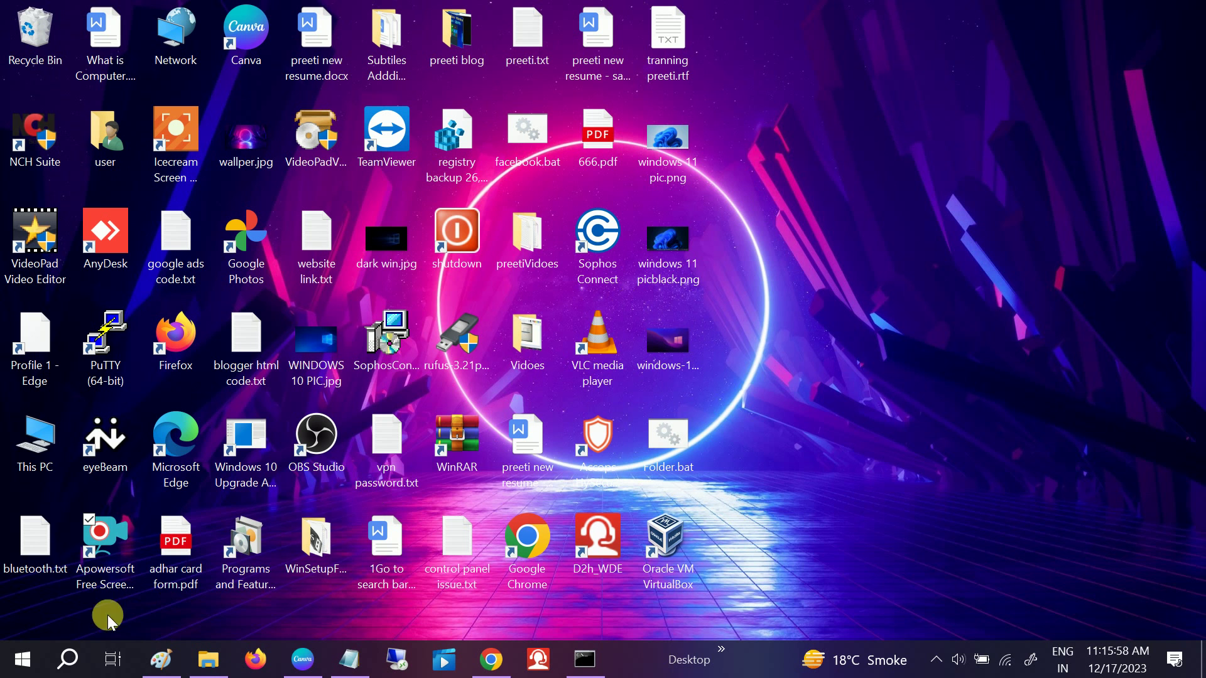
Step: Search Windows for 'devi' and launch Device Manager from the best match
click(78, 667)
text(d)
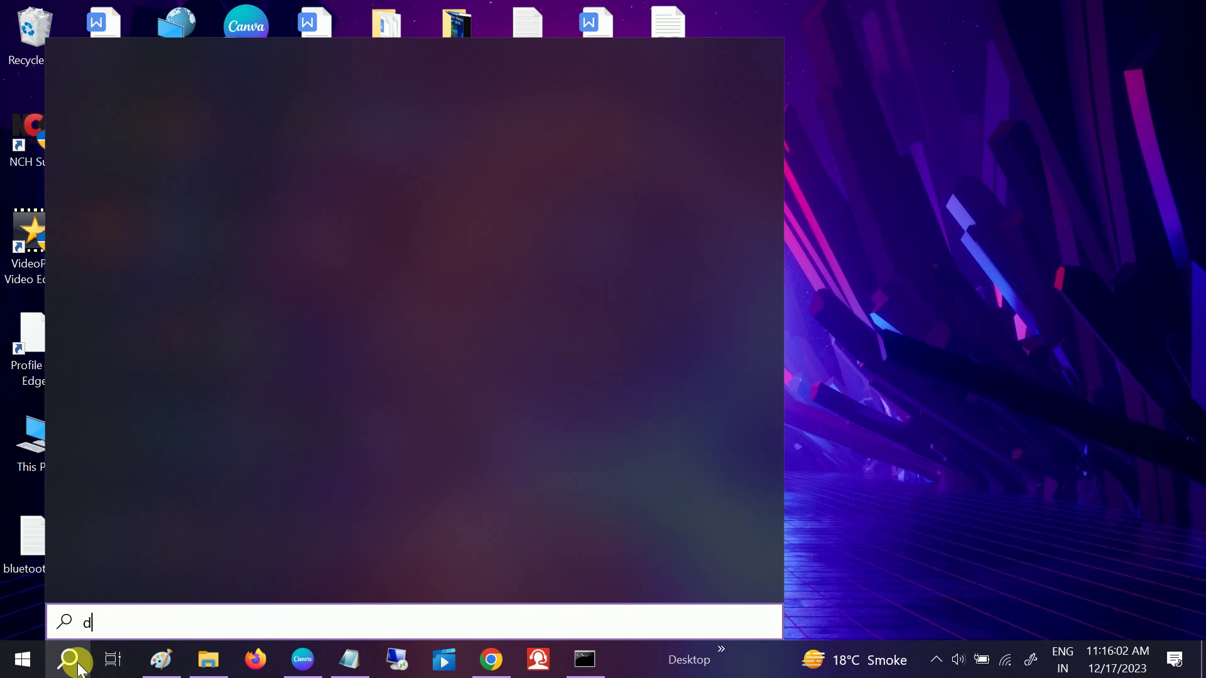
text(evi)
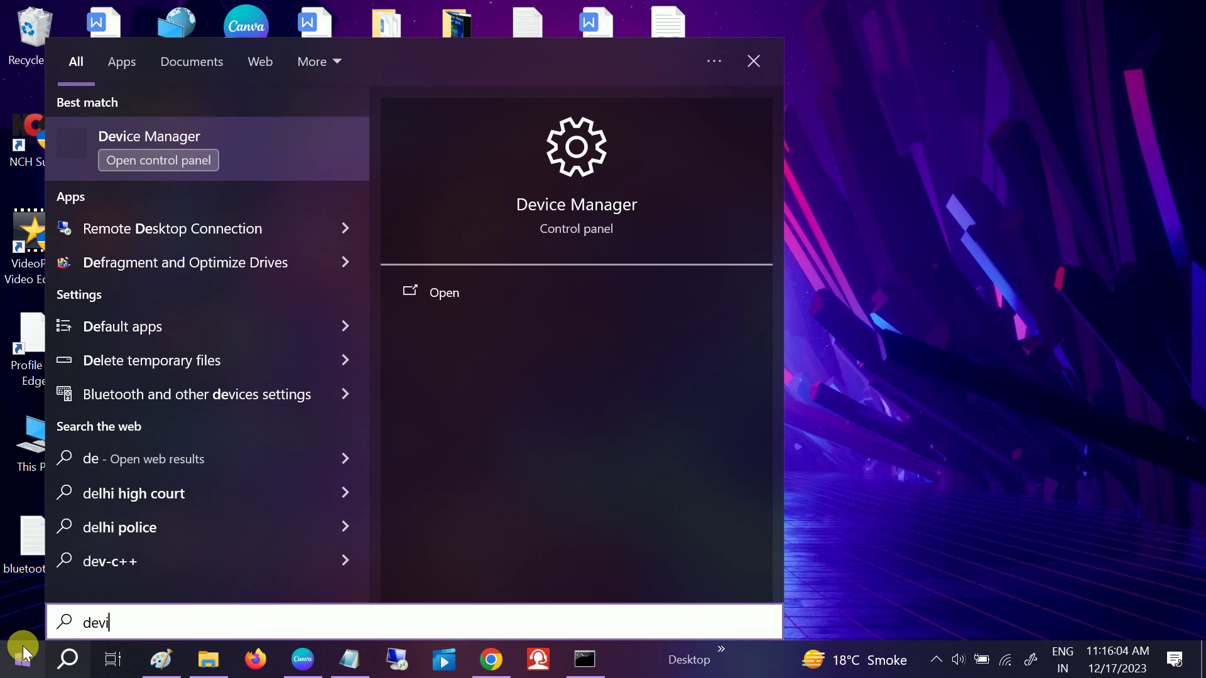
click(229, 139)
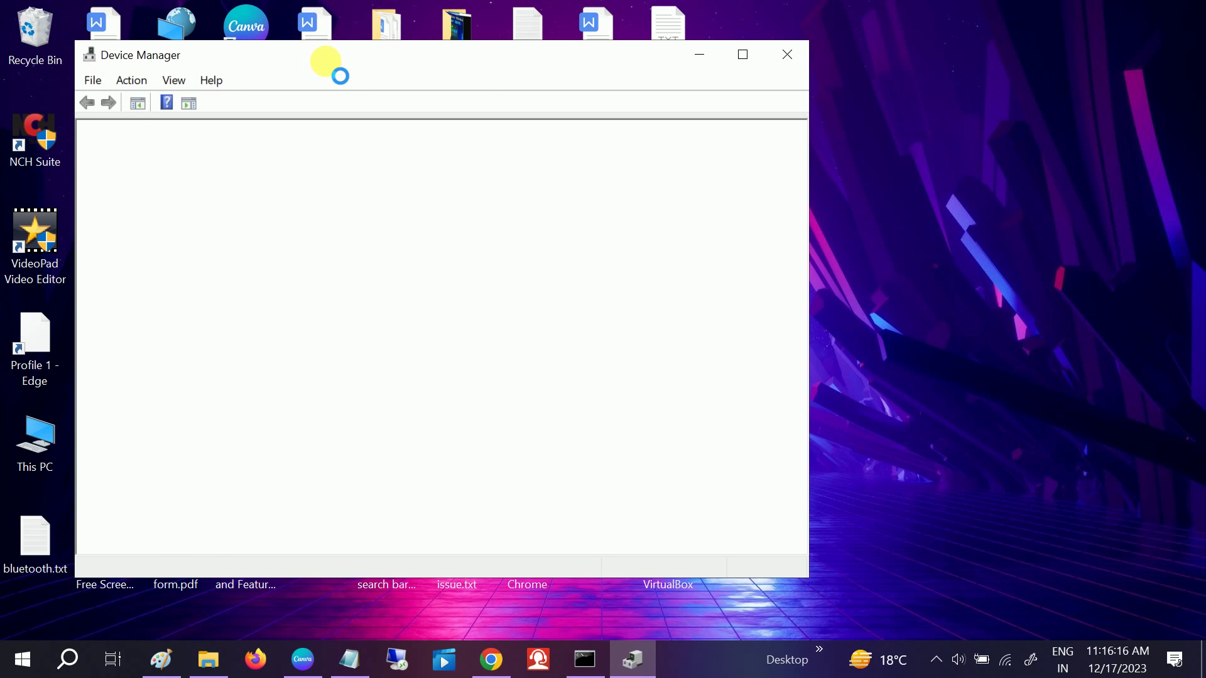
Step: Reposition Device Manager, collapse Human Interface Devices, and expand Mice and other pointing devices
drag(322, 55, 491, 79)
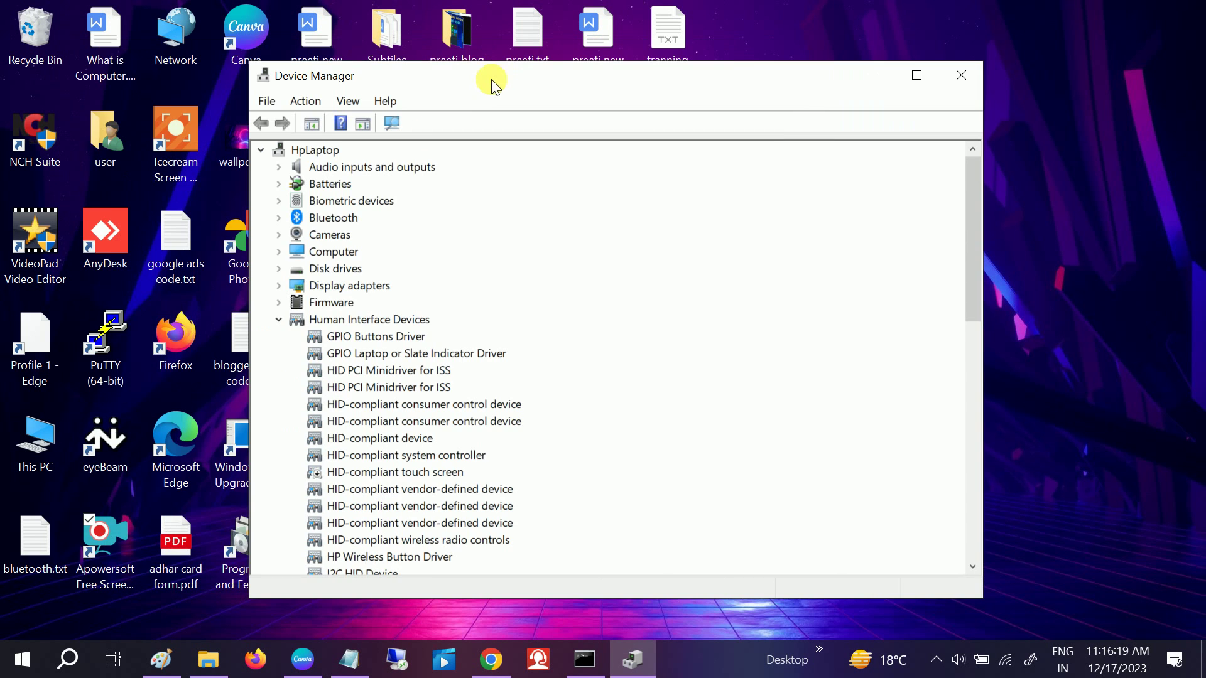
click(284, 322)
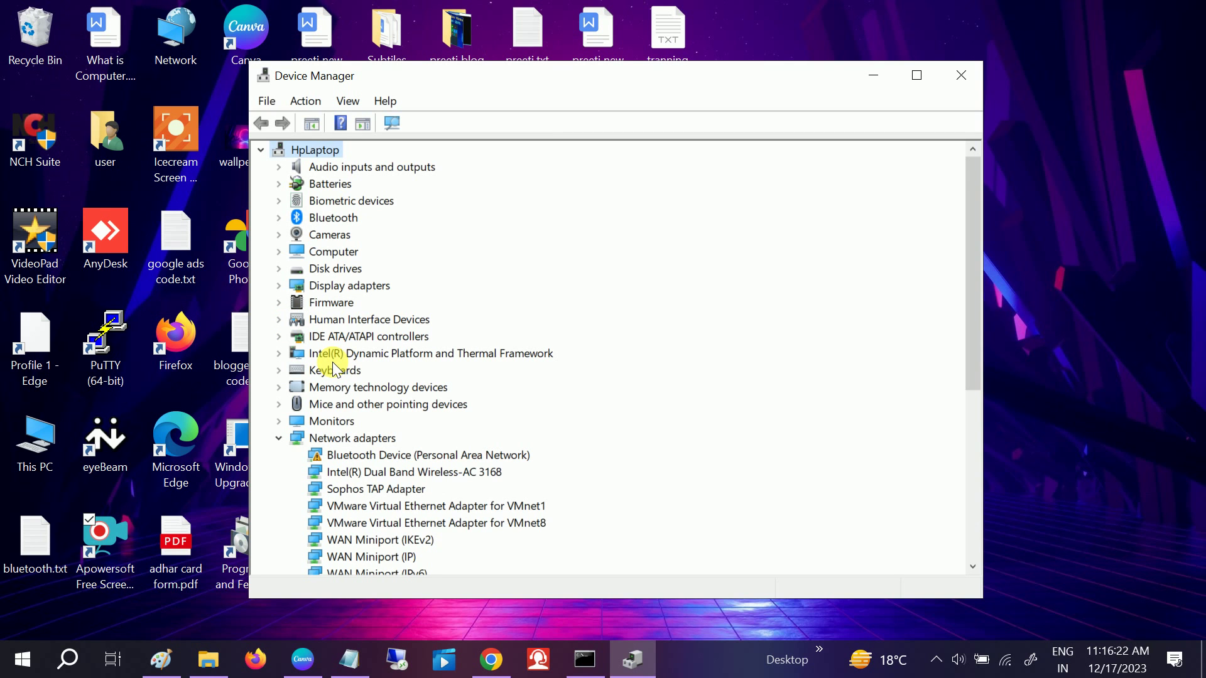
scroll(332, 362, down, 1)
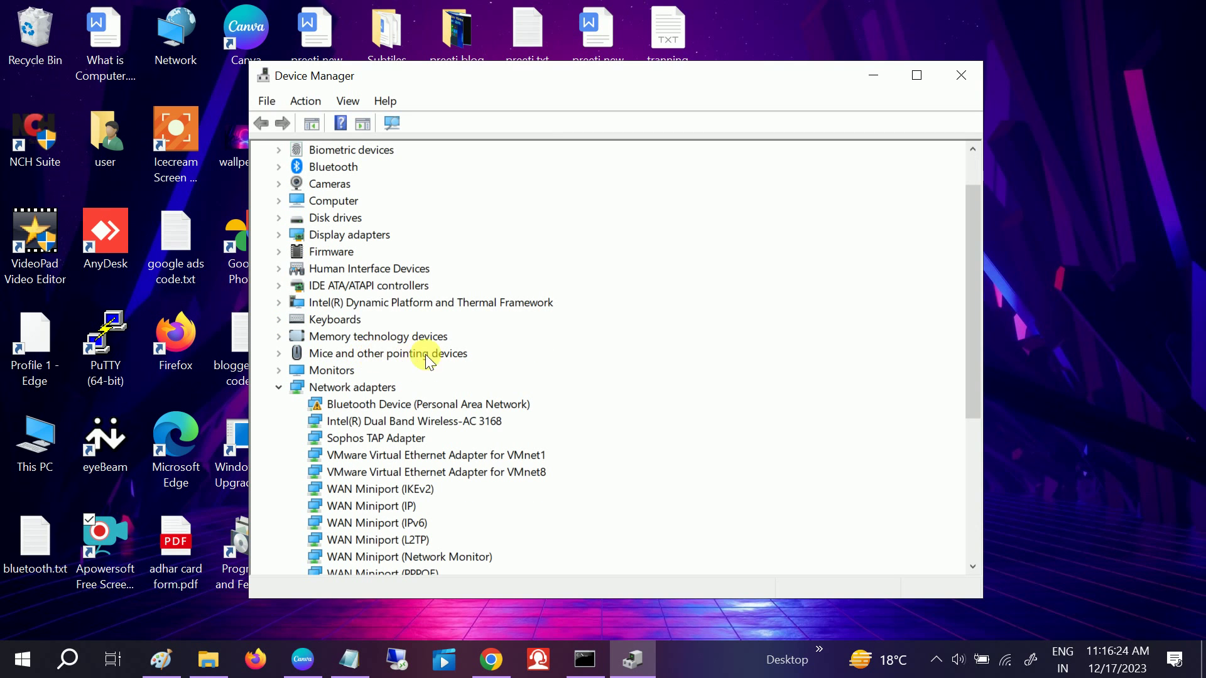
click(283, 353)
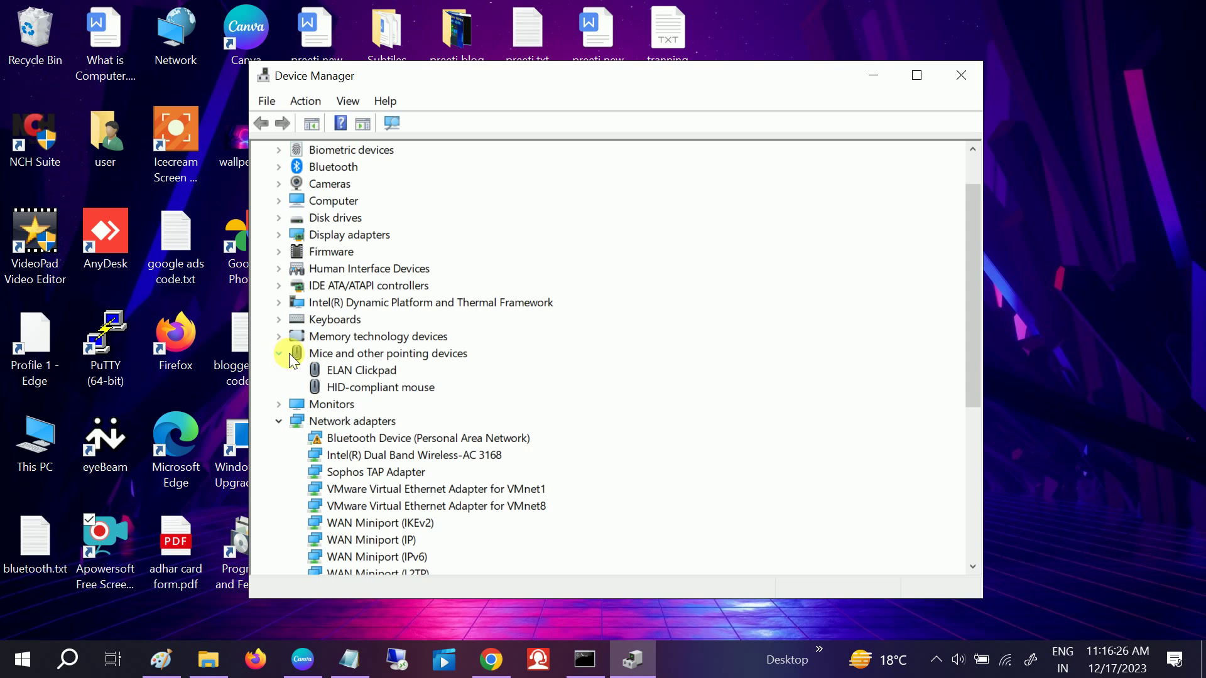
Step: Have Windows search automatically for an updated ELAN Clickpad driver, then close the wizard
click(351, 371)
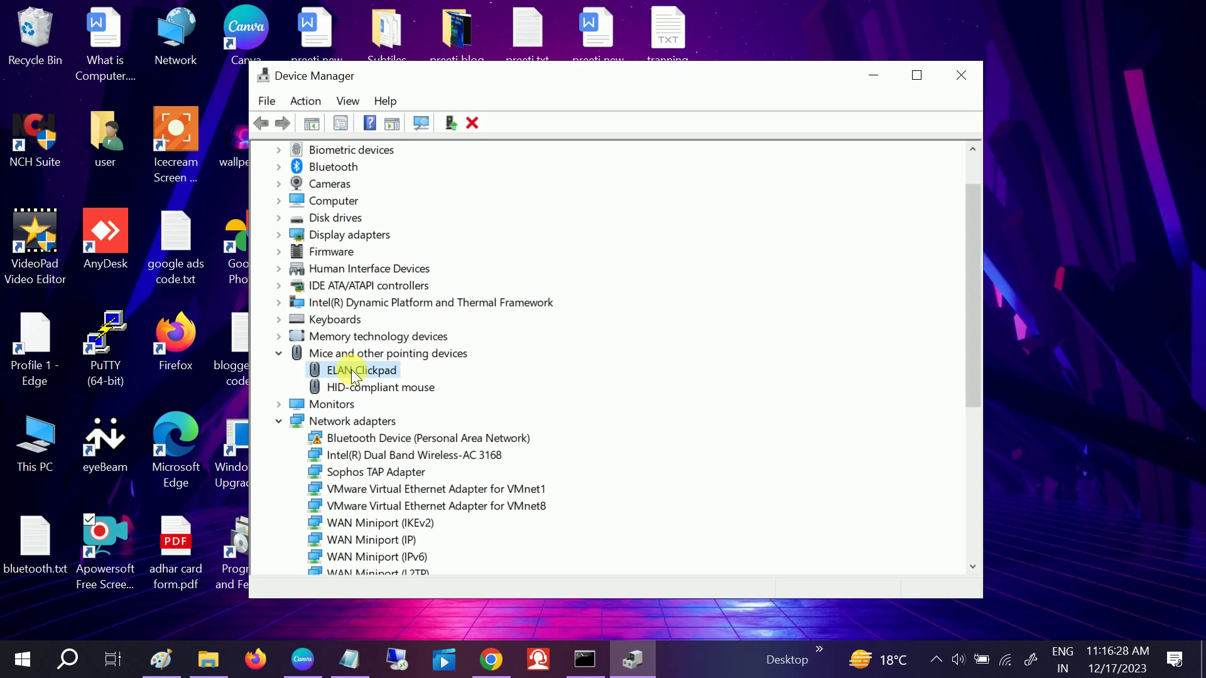
right_click(352, 369)
click(383, 378)
click(555, 312)
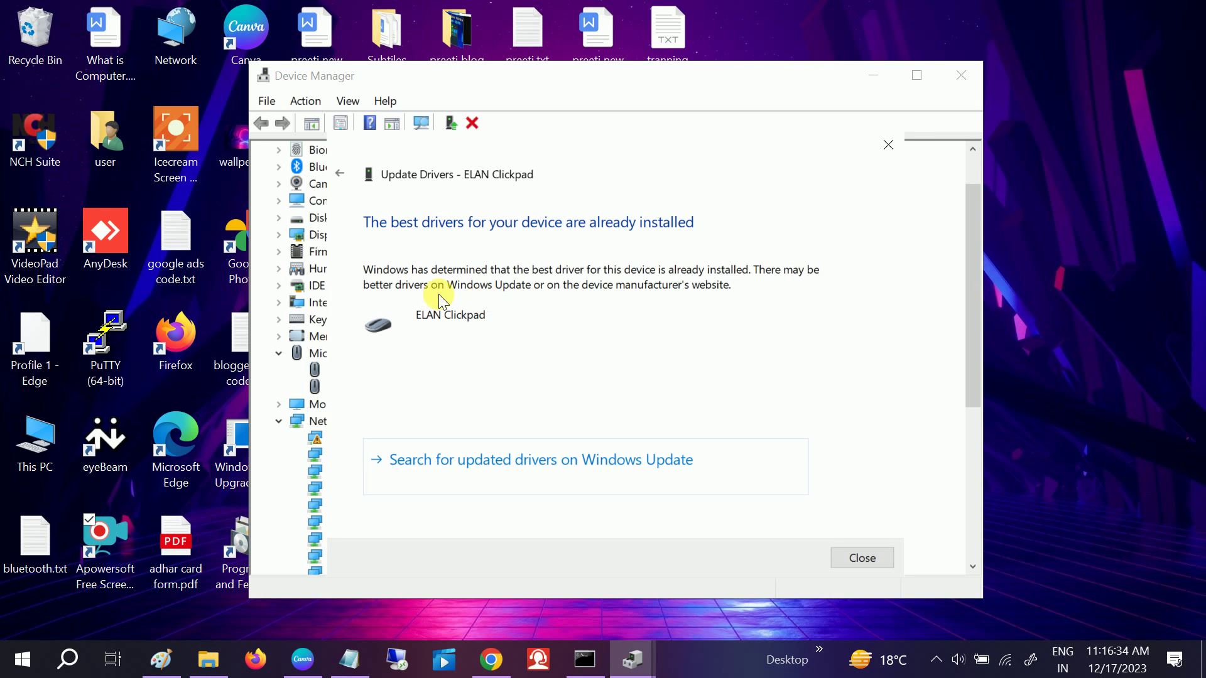
click(862, 557)
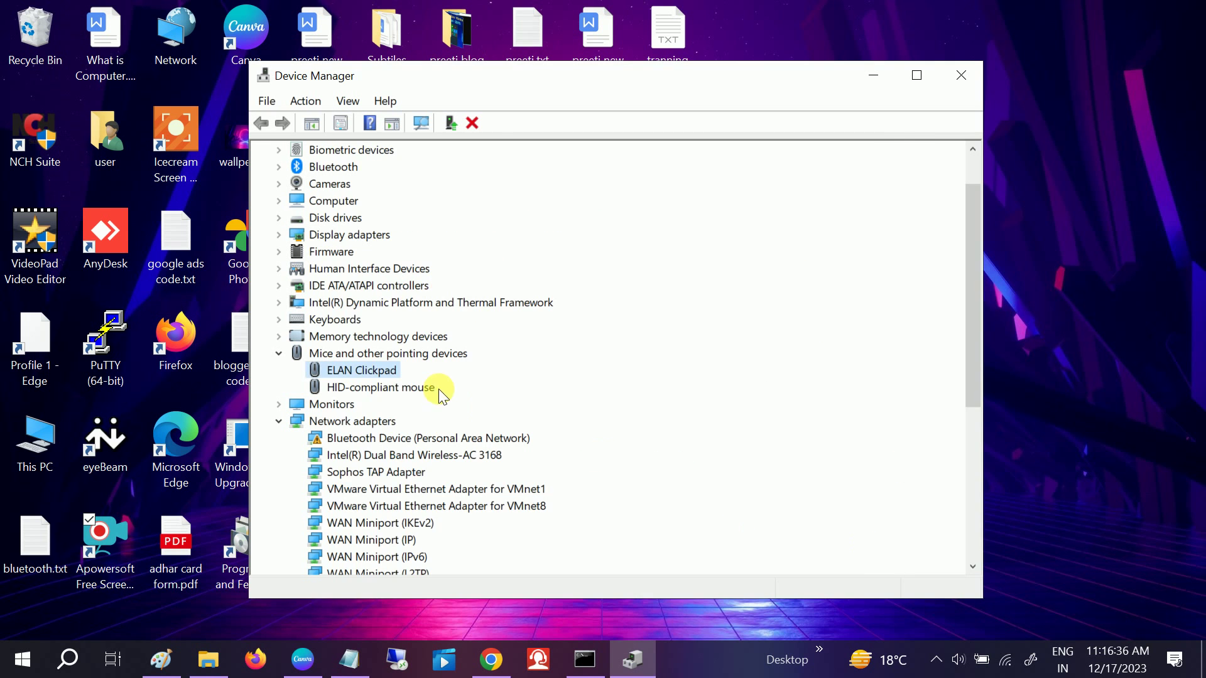
Step: Have Windows search automatically for an updated HID-compliant mouse driver
click(371, 389)
right_click(371, 390)
click(398, 402)
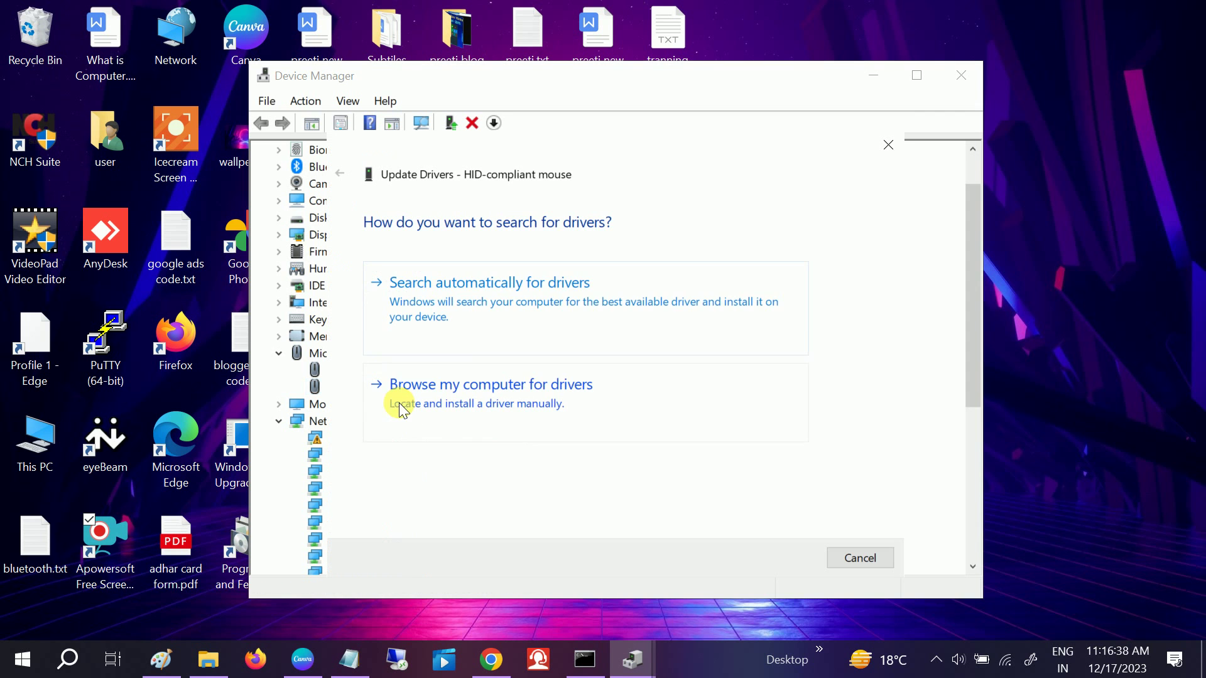
click(538, 280)
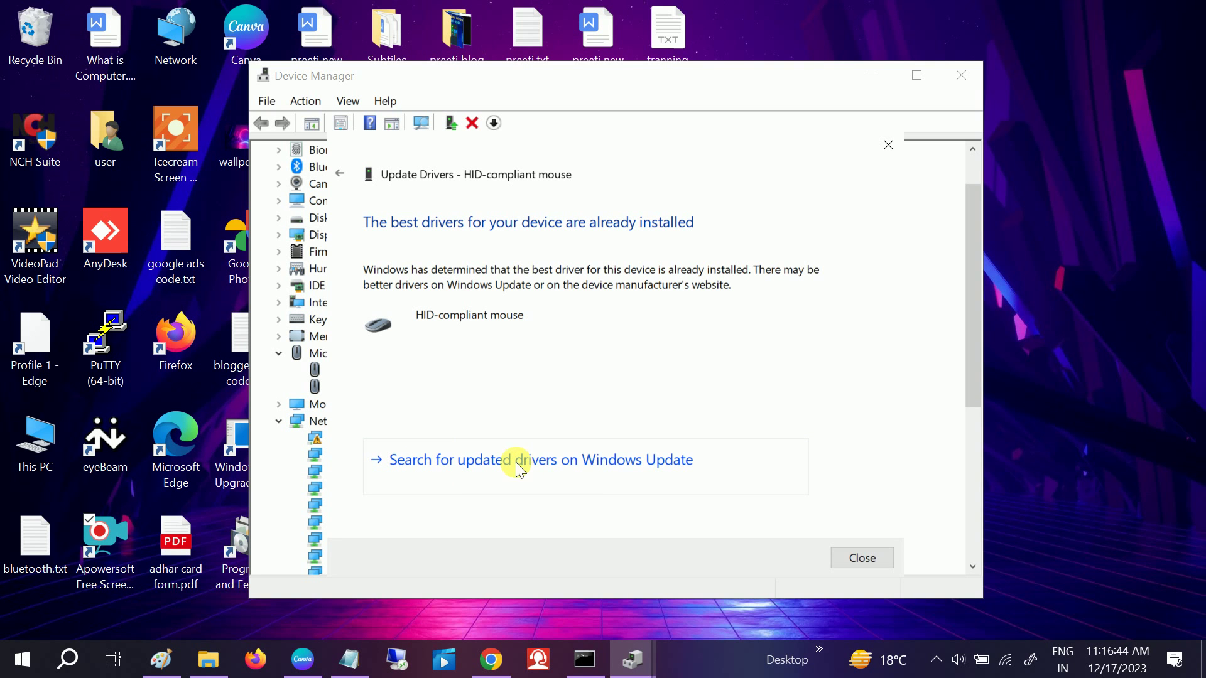
Step: Check Windows Update in Settings for updated drivers, then minimize Settings
click(604, 473)
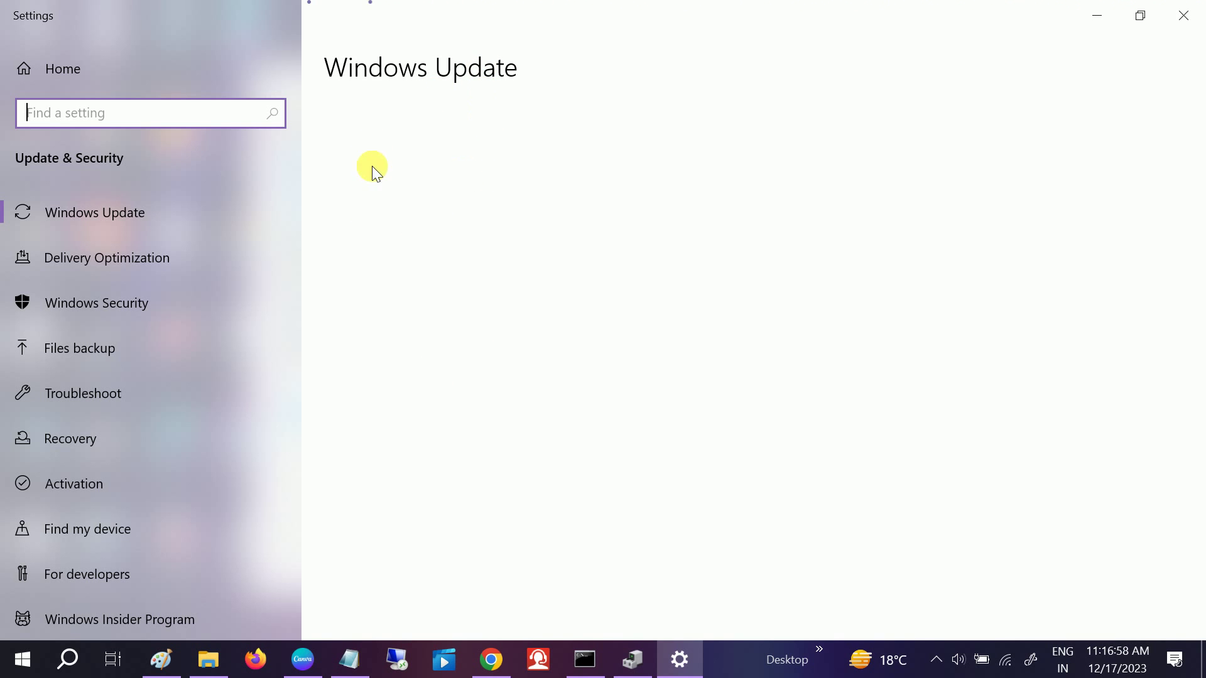
click(1095, 17)
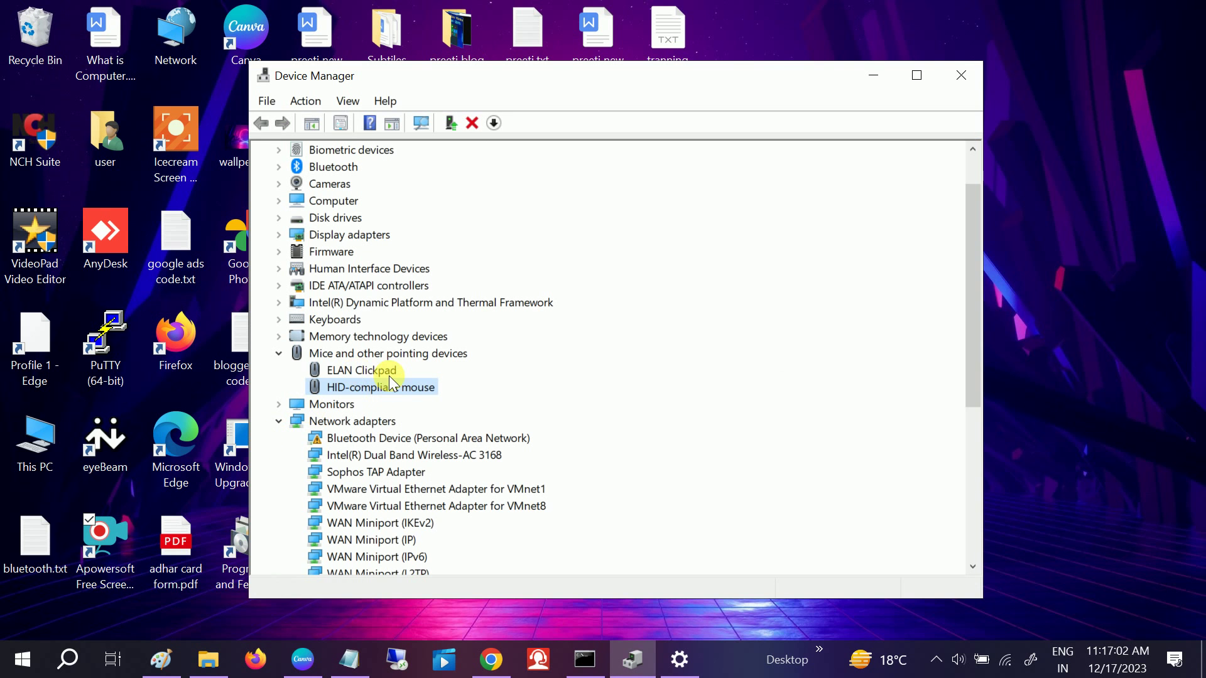
Step: Run Action > Scan for hardware changes on Mice and other pointing devices, then collapse Human Interface Devices
click(360, 373)
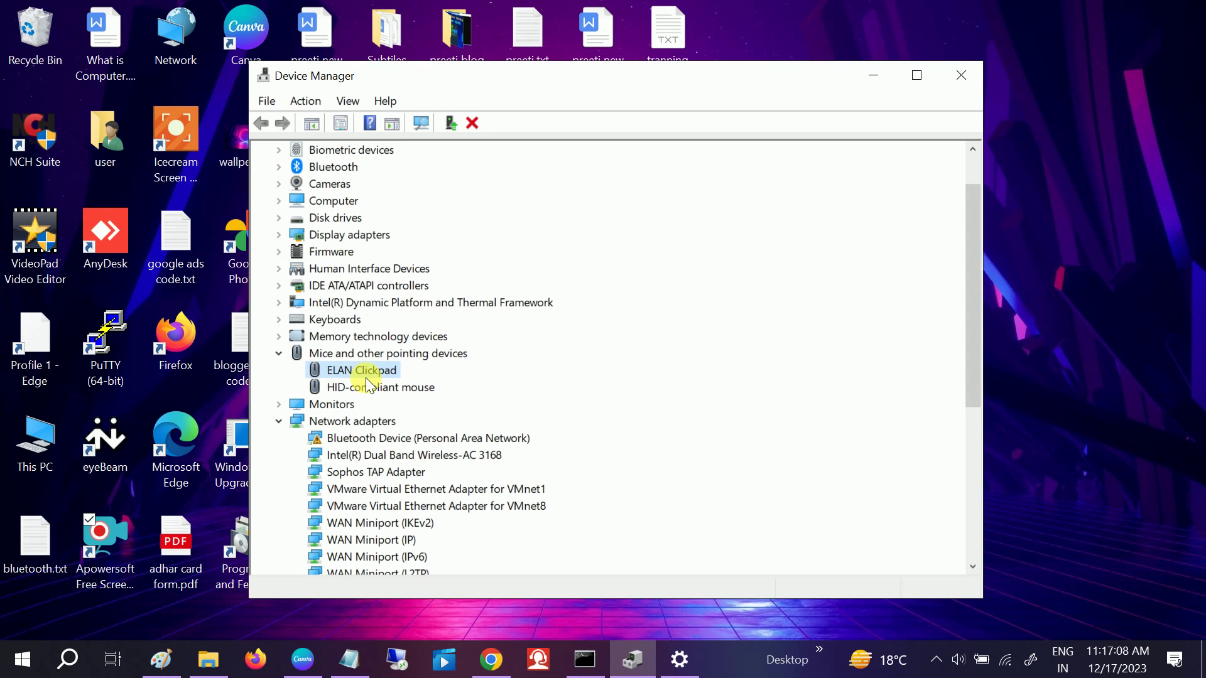
click(344, 354)
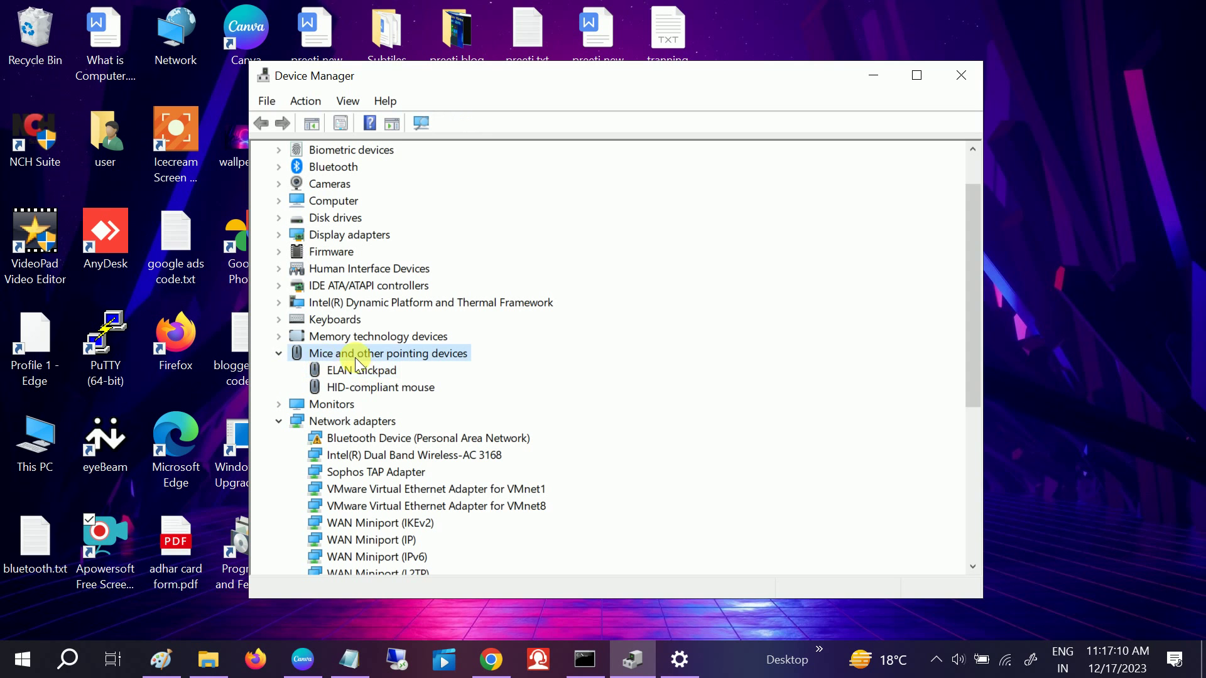
click(314, 108)
click(349, 125)
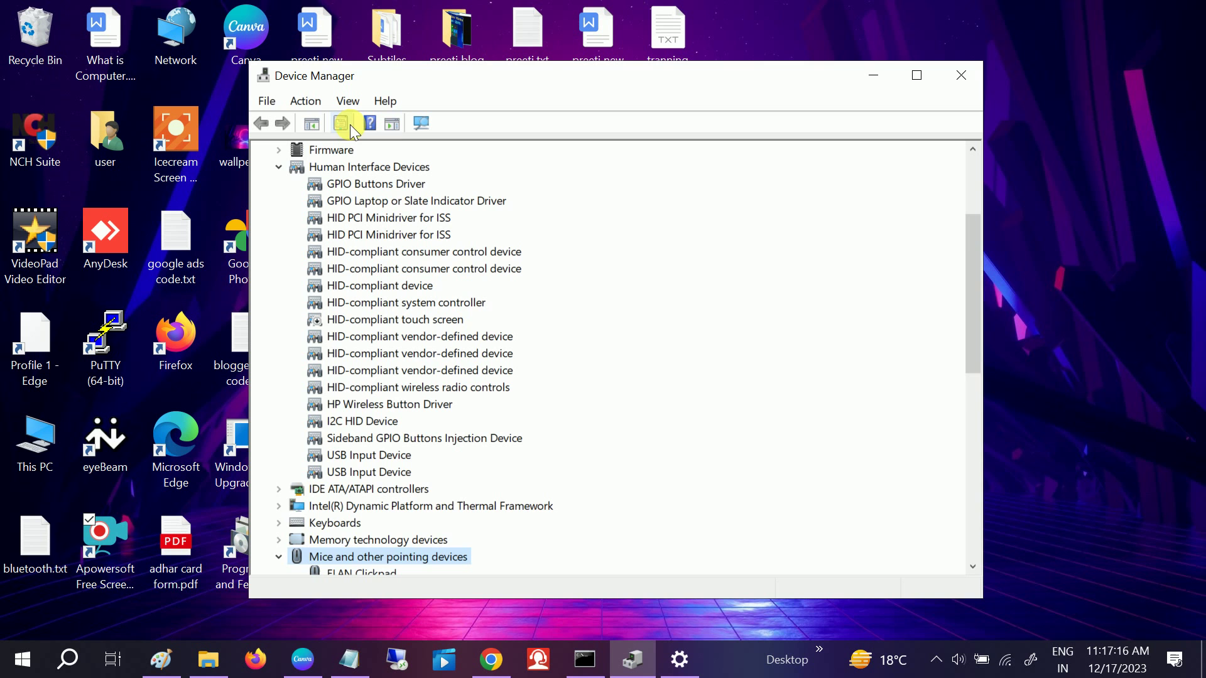
scroll(349, 454, down, 2)
scroll(349, 453, up, 2)
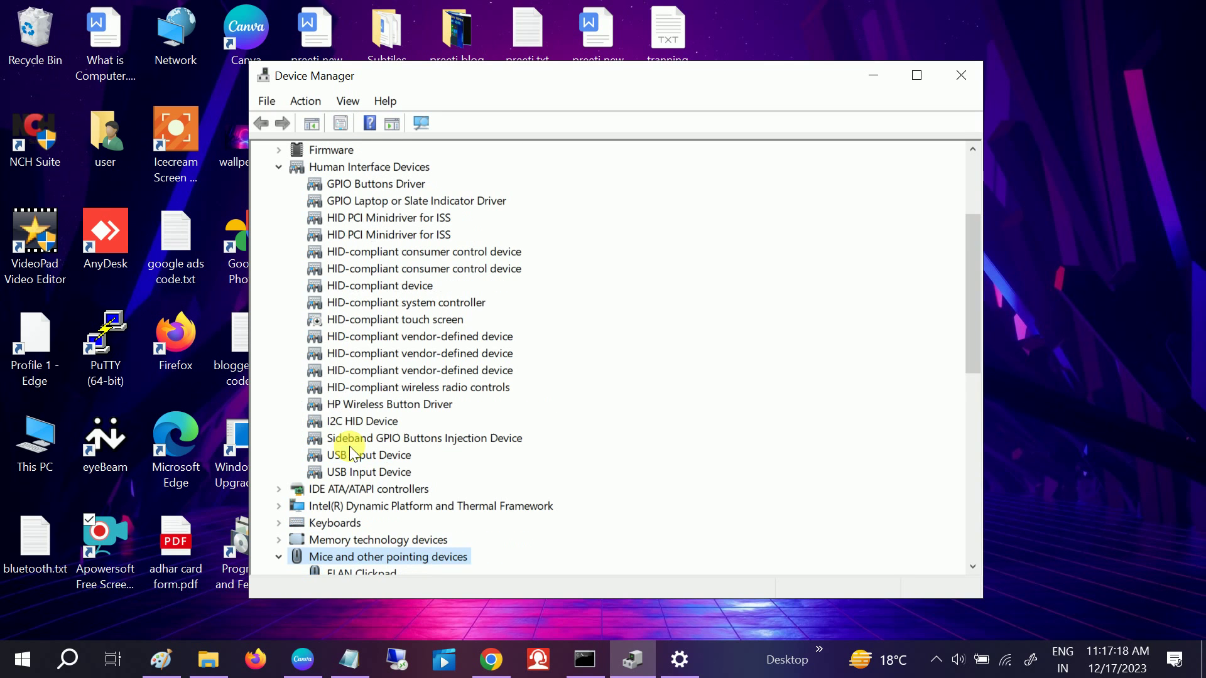
click(280, 167)
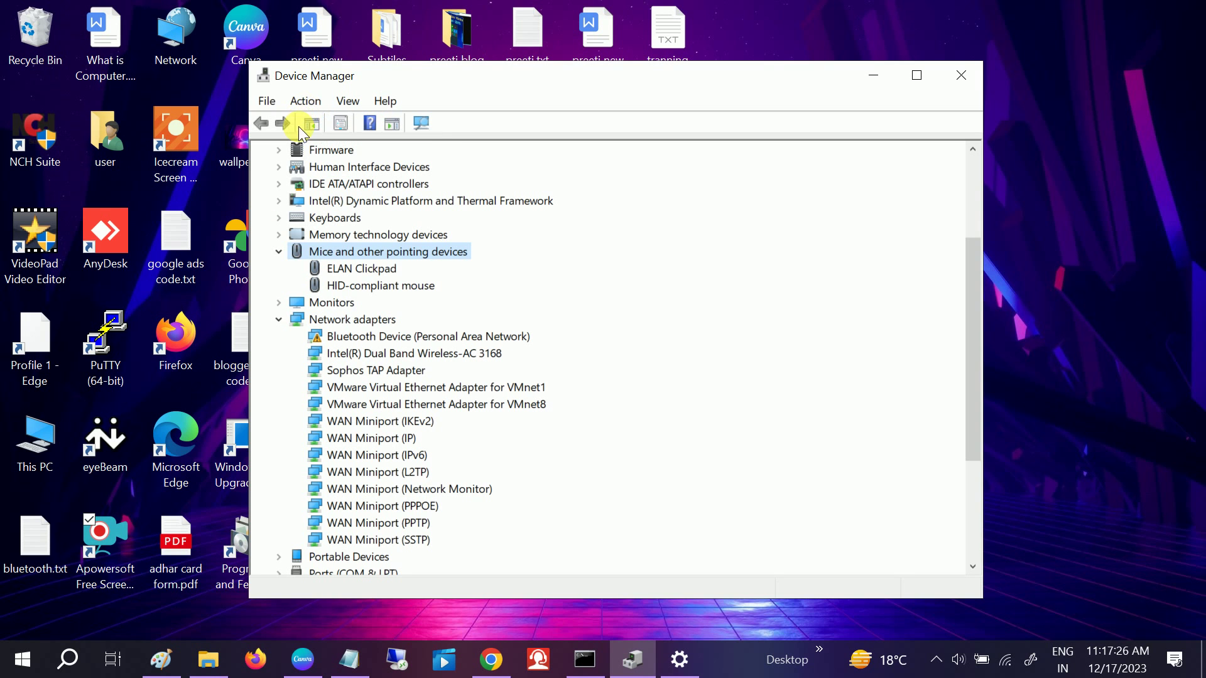
click(339, 275)
right_click(340, 275)
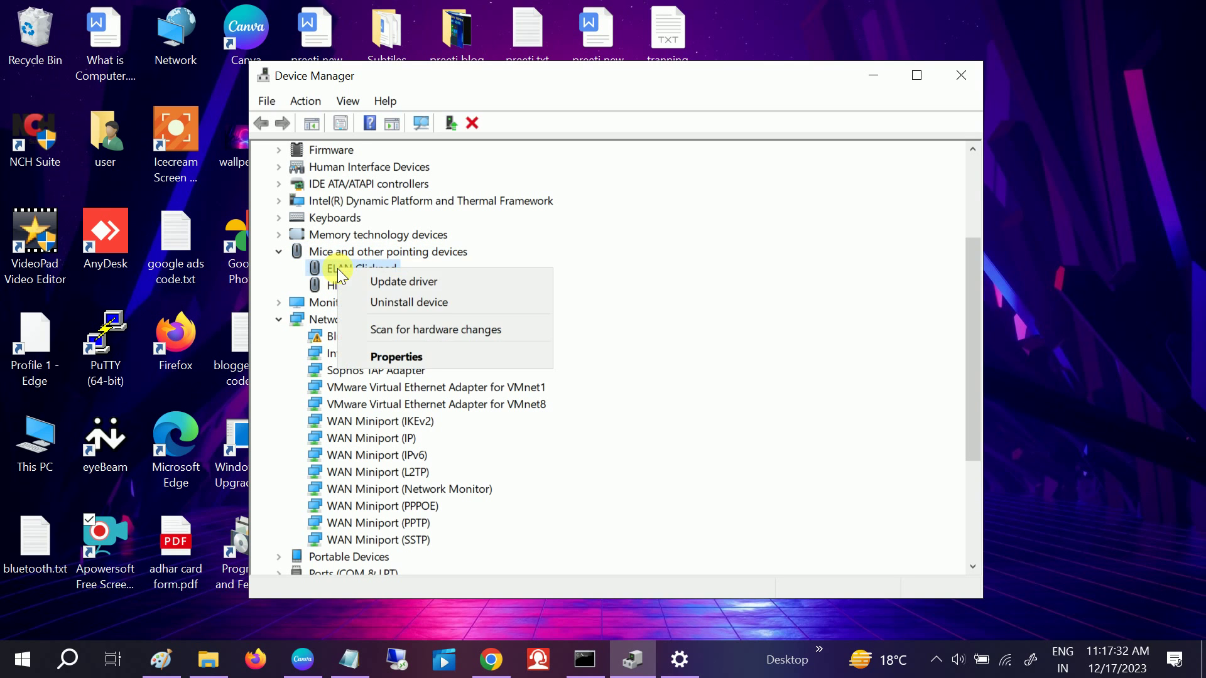
click(421, 305)
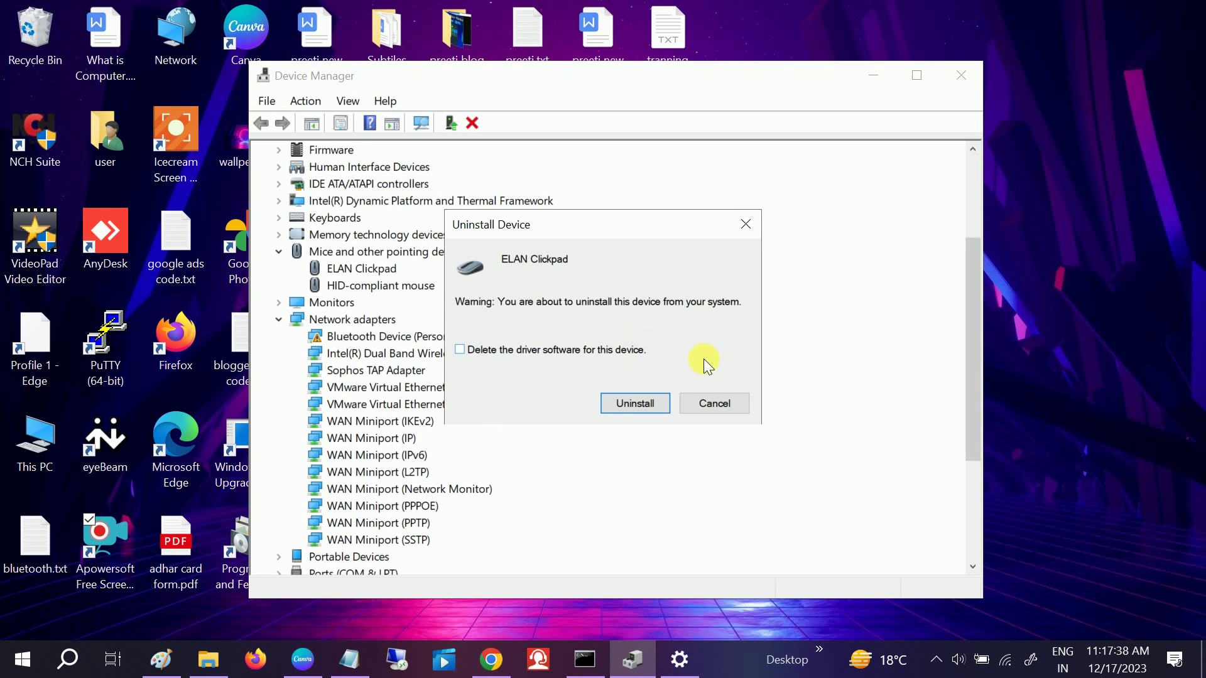
click(746, 225)
click(349, 286)
right_click(352, 286)
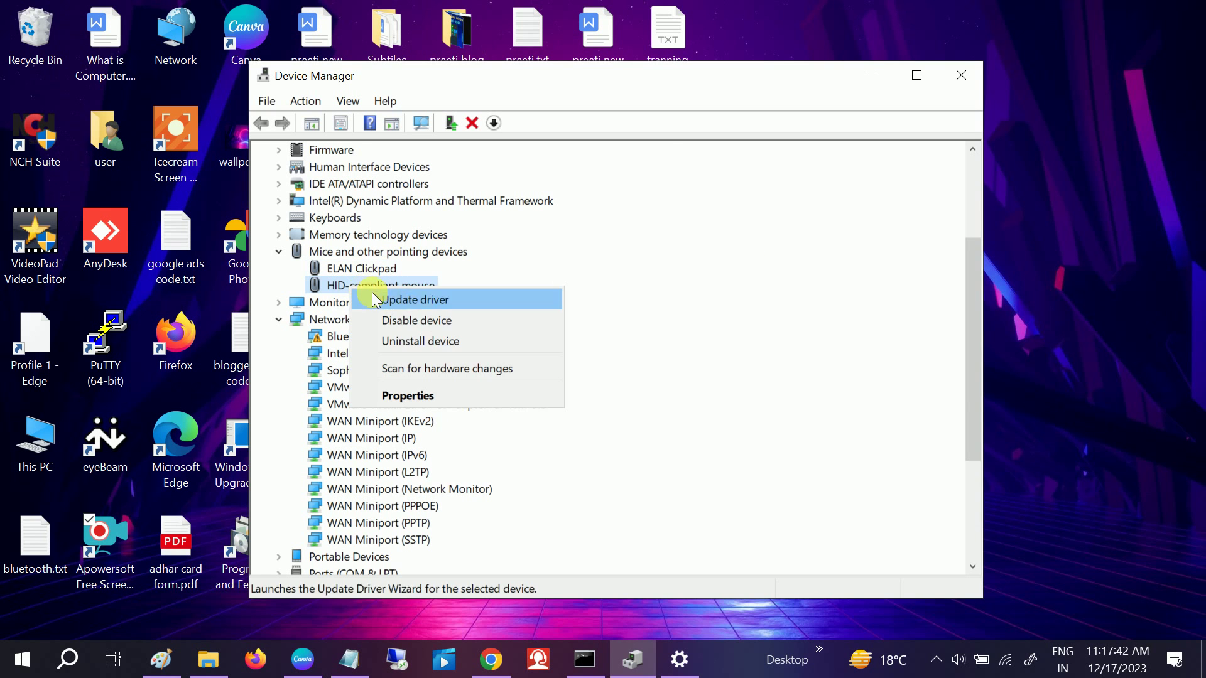
click(425, 343)
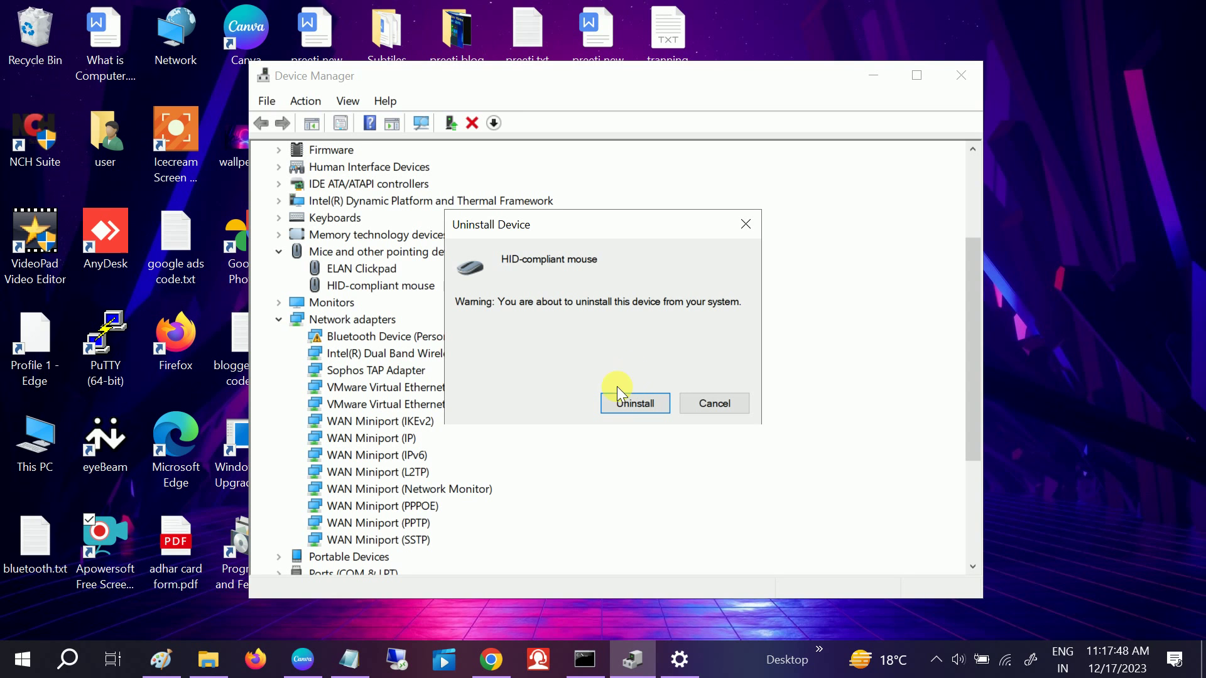
click(755, 232)
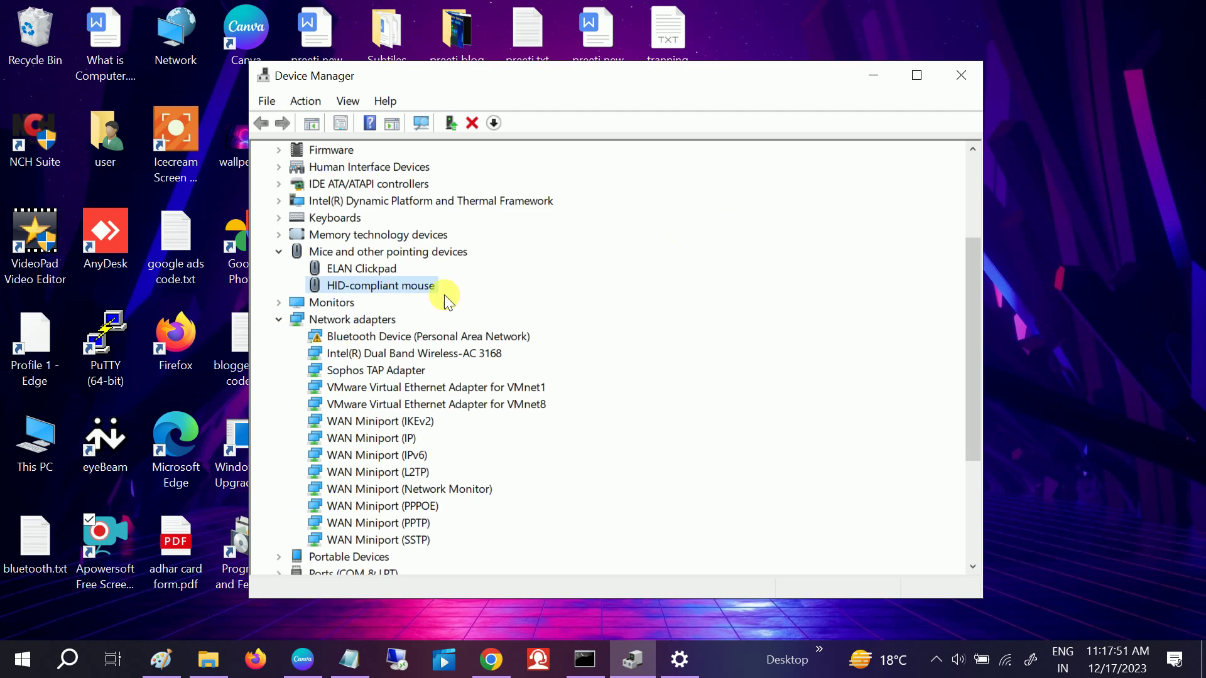
click(329, 271)
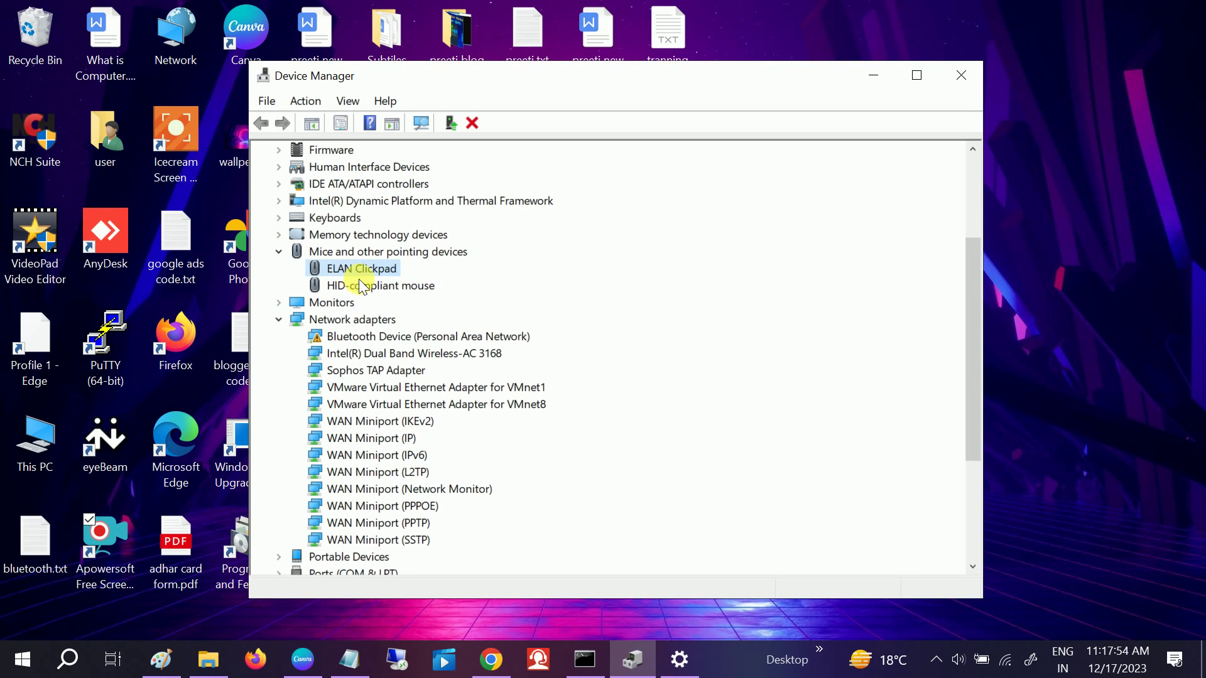
click(374, 288)
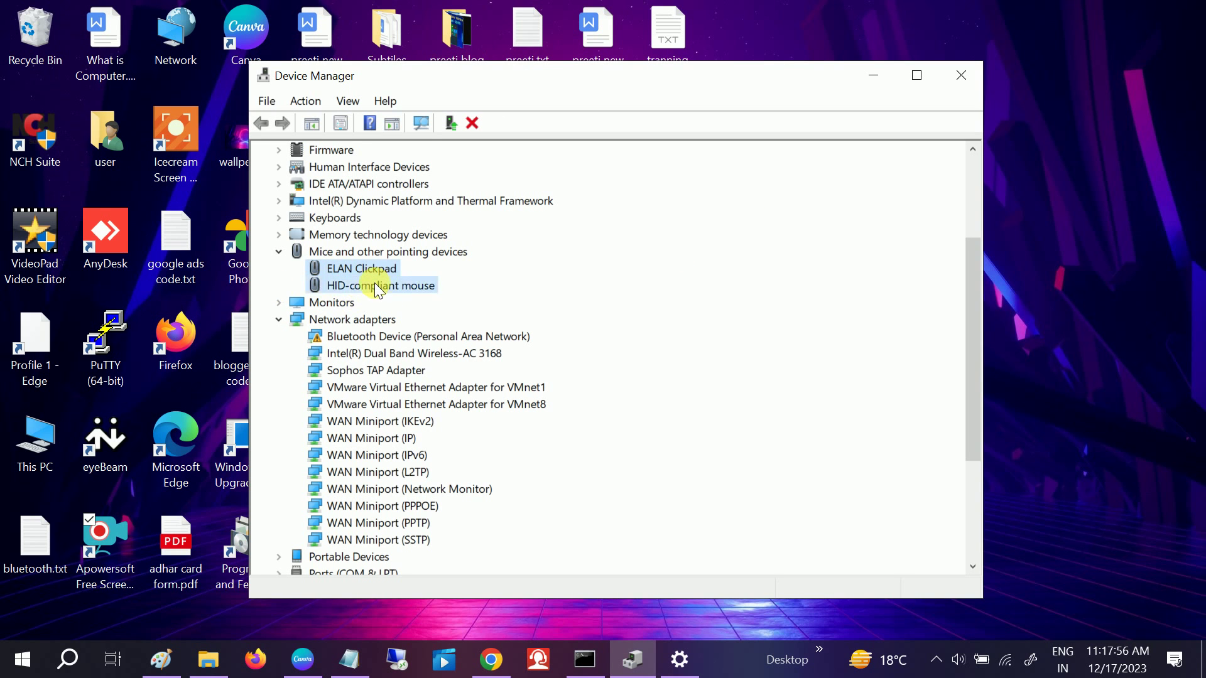
click(375, 270)
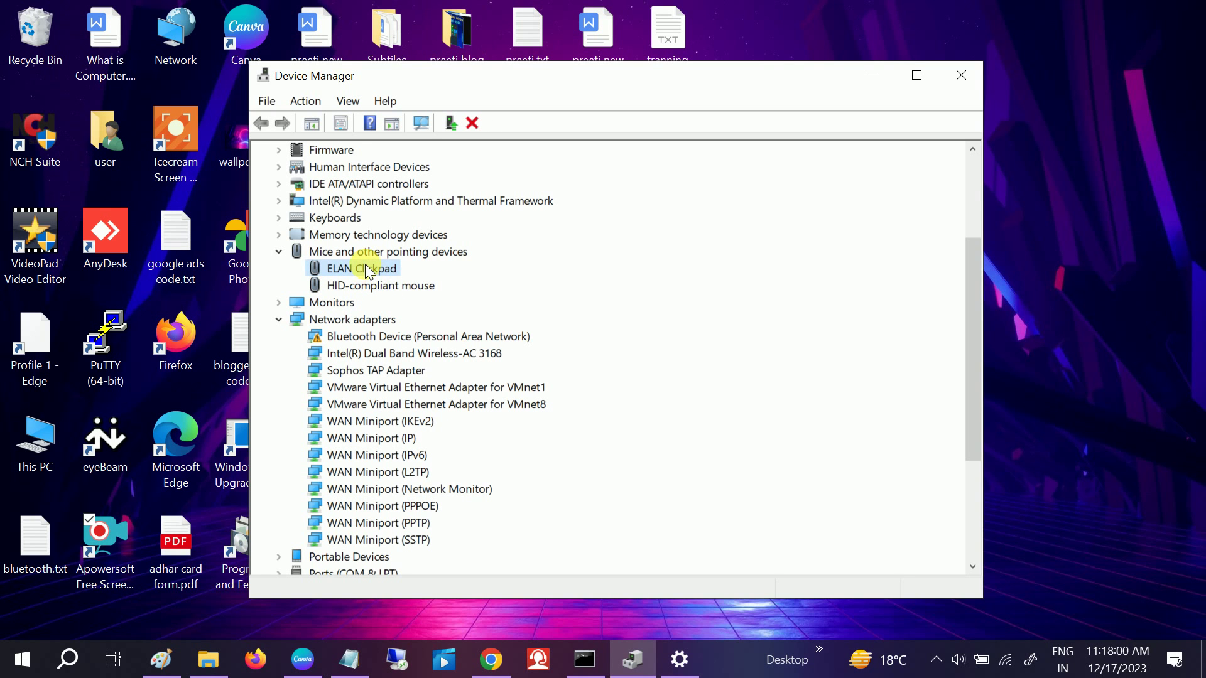
Step: Cancel the ELAN Clickpad uninstall prompt without confirming, and close Device Manager
right_click(366, 268)
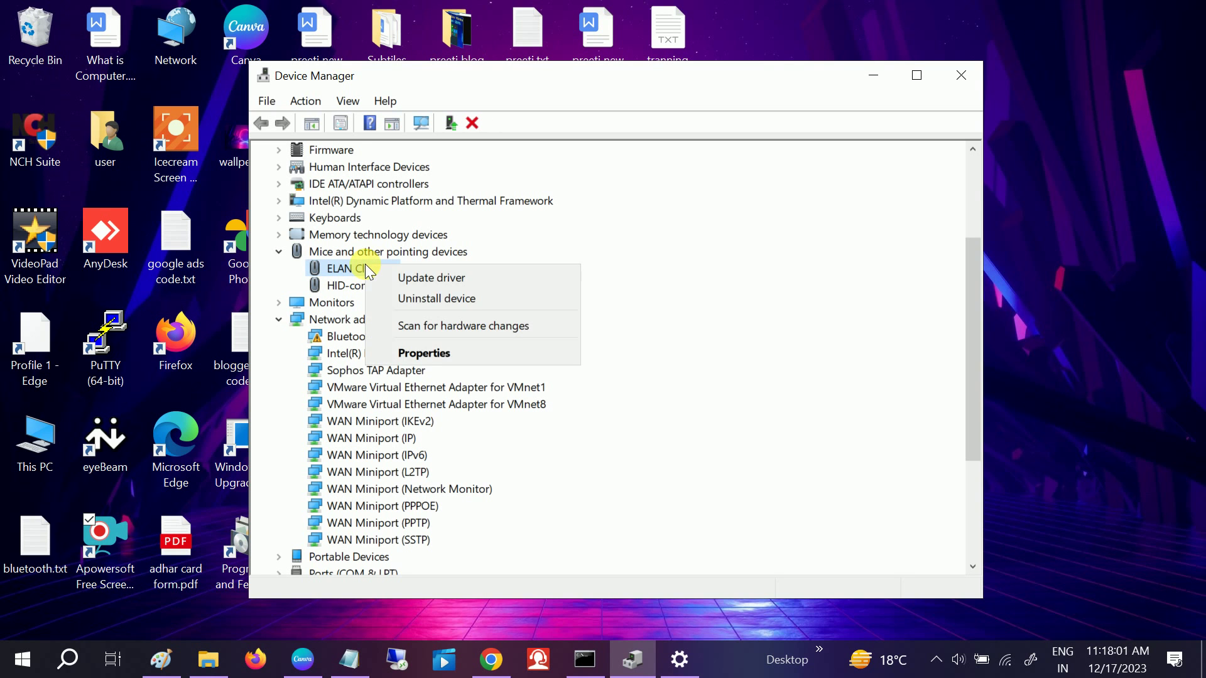
click(441, 298)
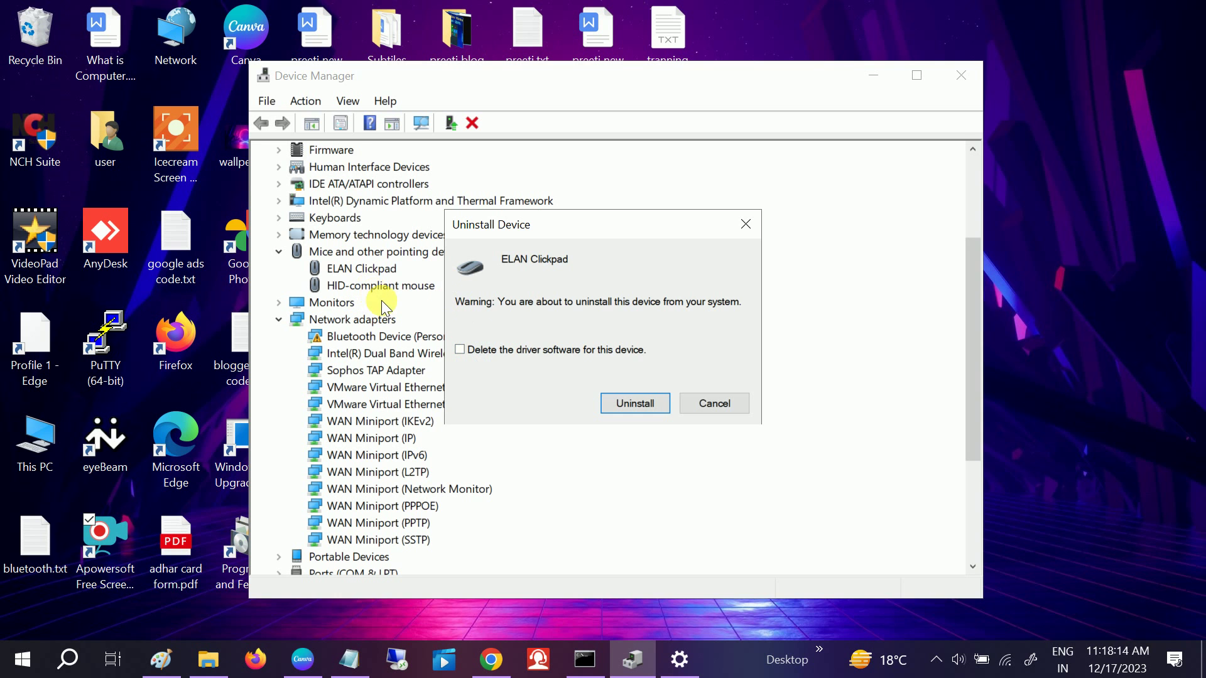
click(756, 229)
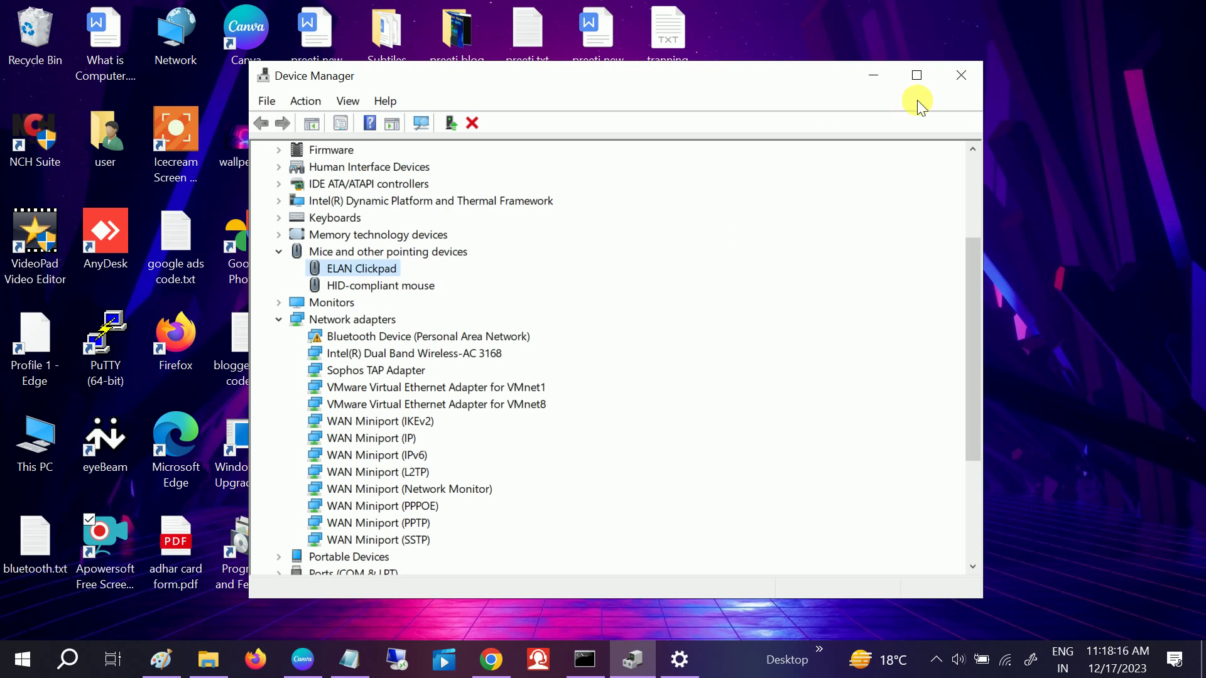
click(961, 76)
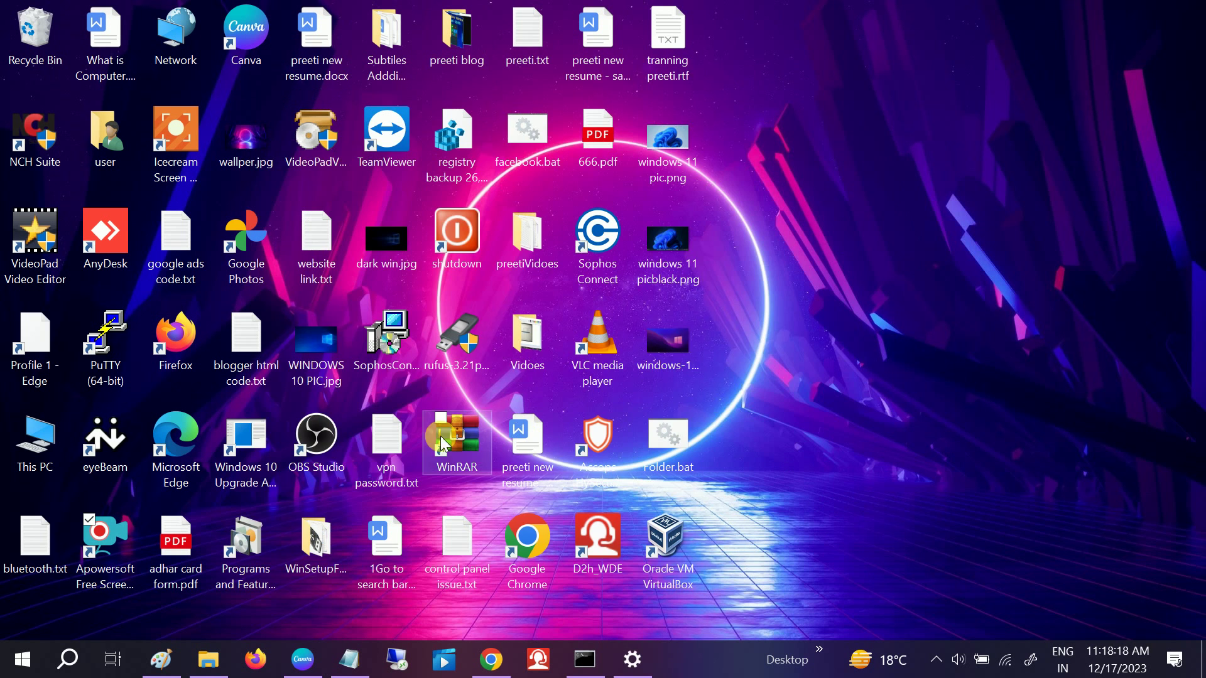
Step: Launch Chrome maximized and search for 'hp driver download'
double_click(520, 535)
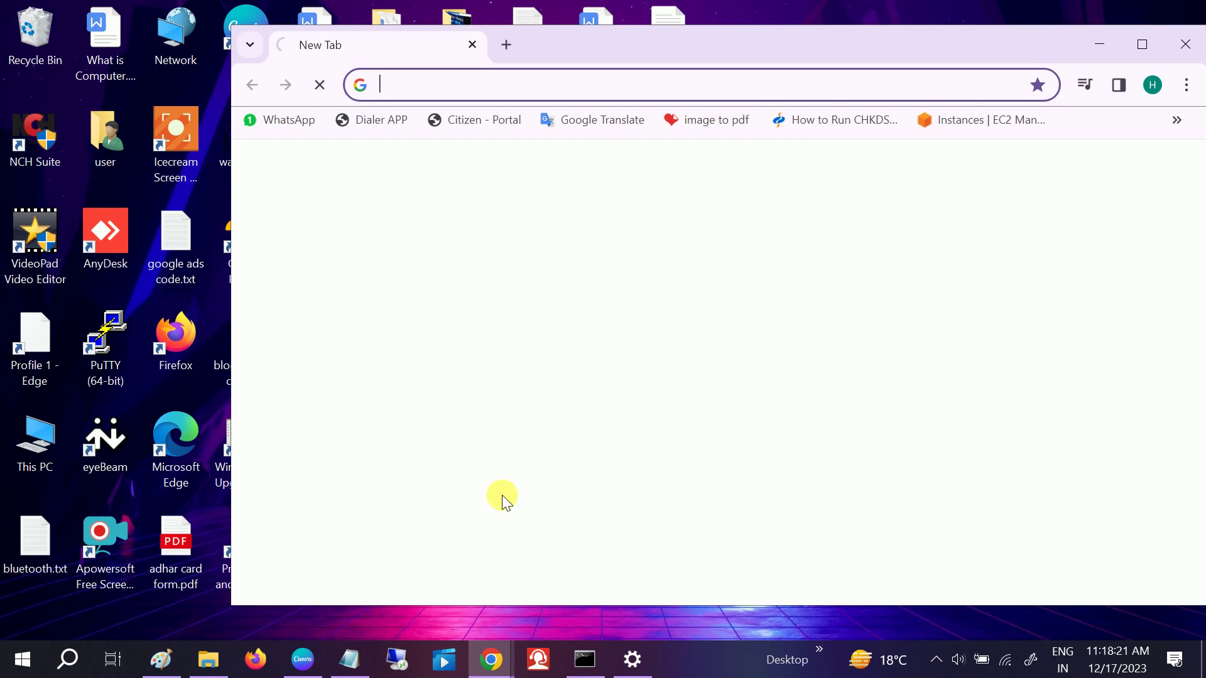
click(1142, 45)
click(305, 71)
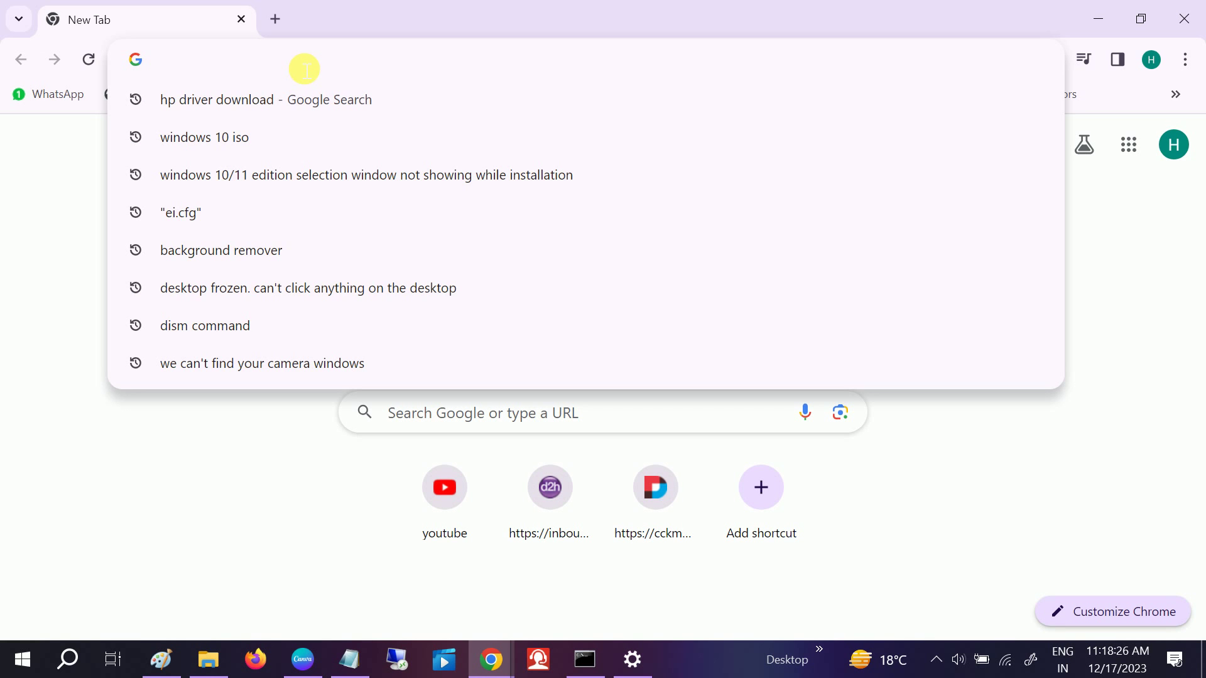
text(hp)
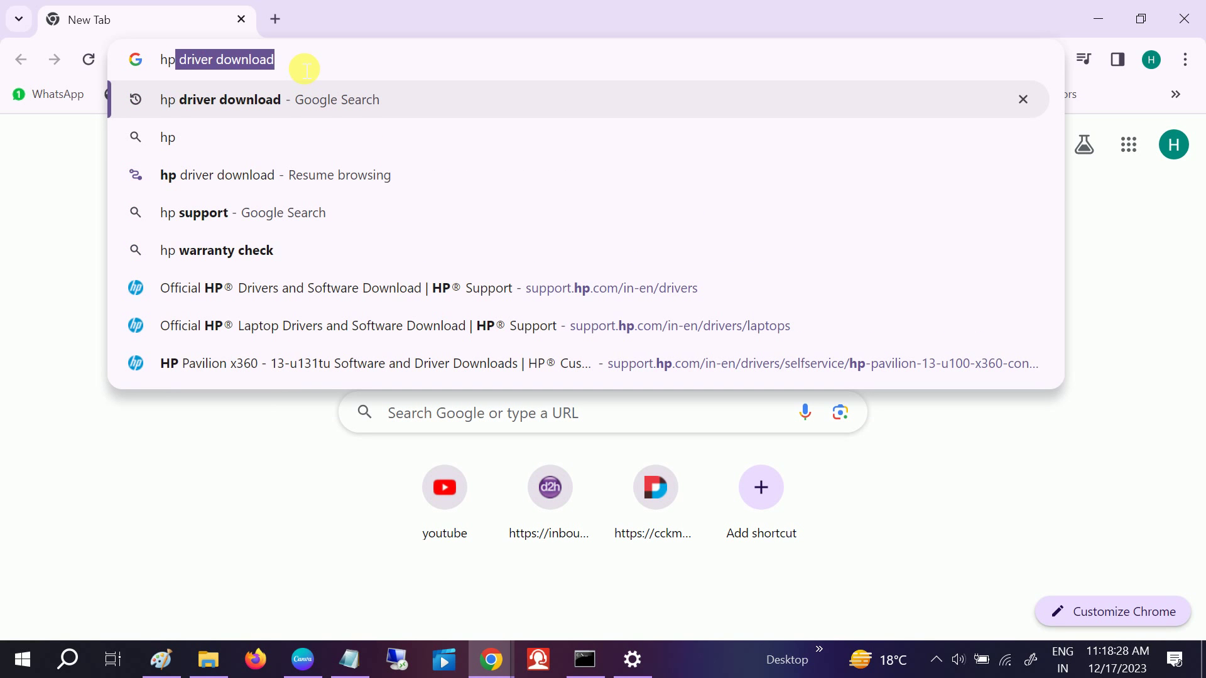
key(Return)
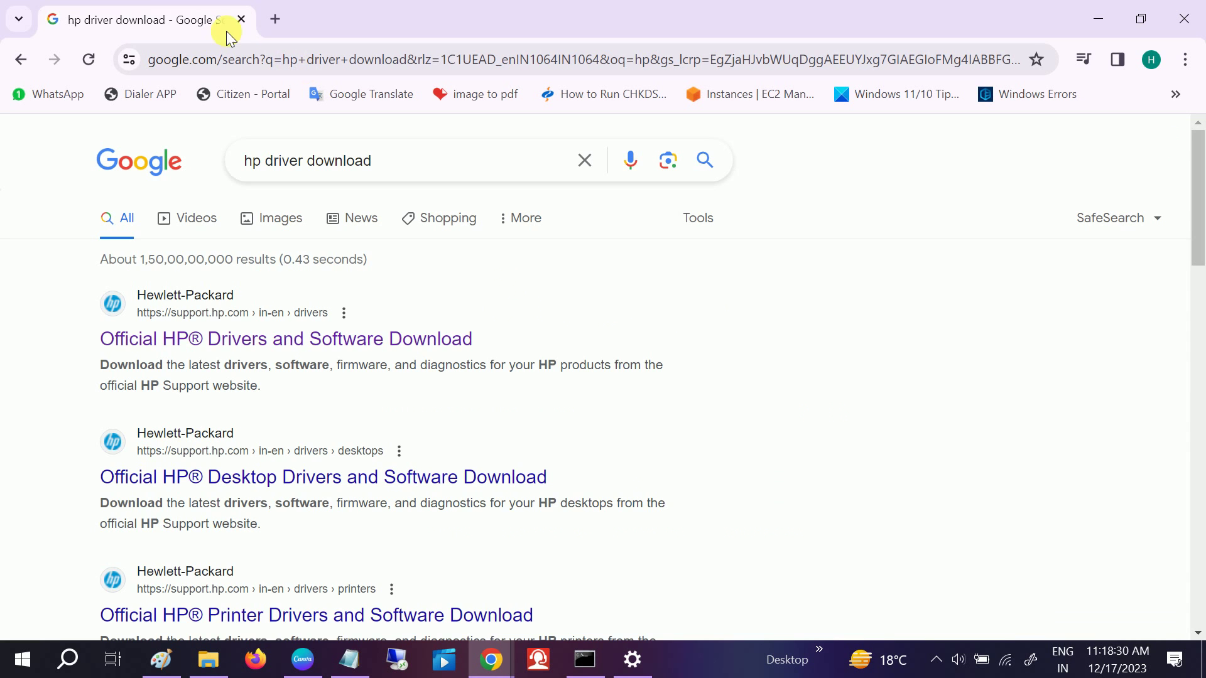
Step: Search 'dell driver download' and 'lenovo driver download' in new tabs, opening Lenovo's Drivers & Software result
click(270, 27)
click(271, 61)
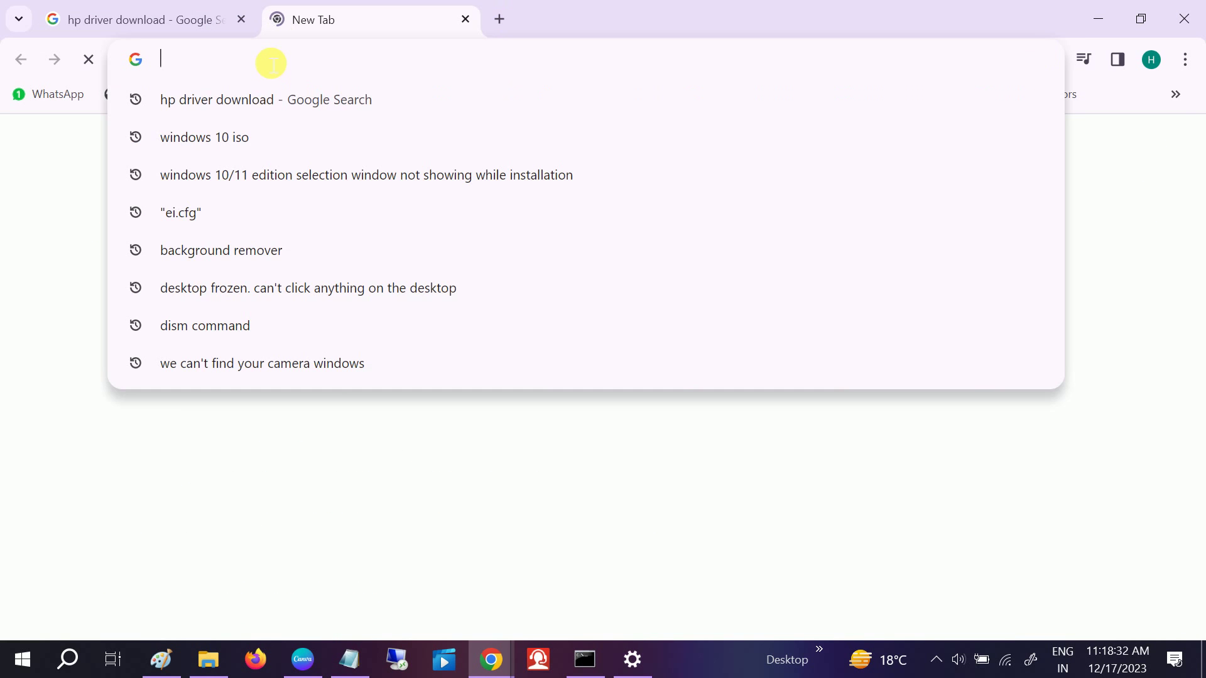
text(dell )
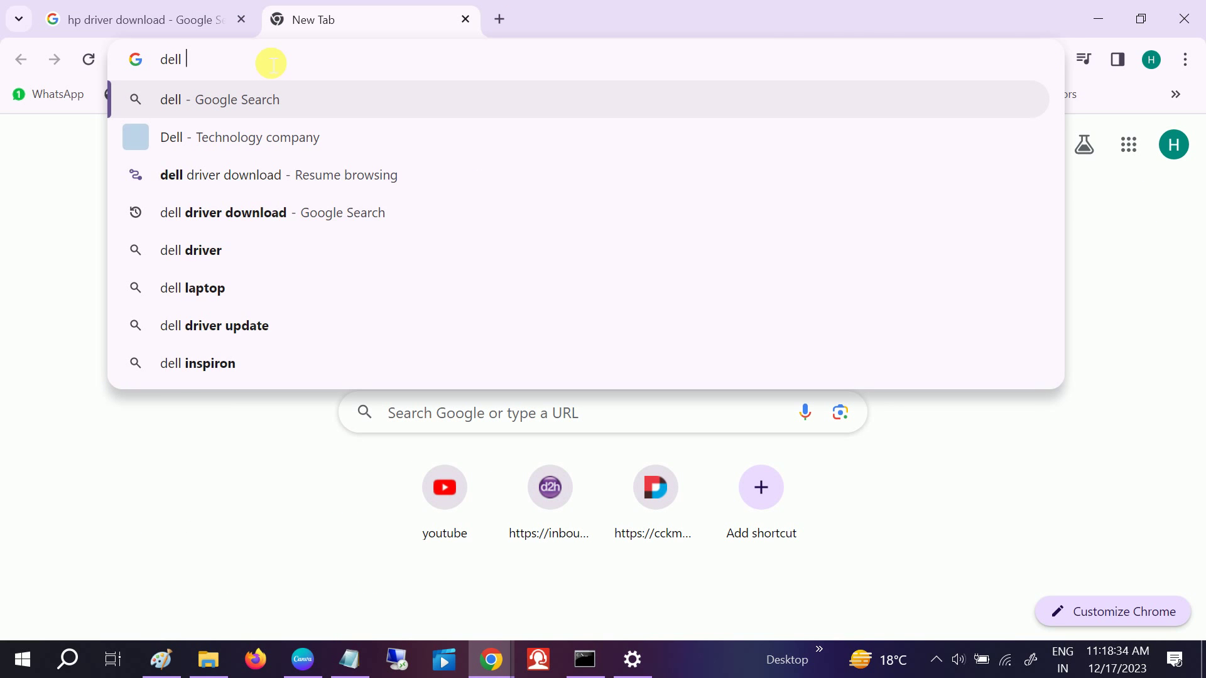
text(driver )
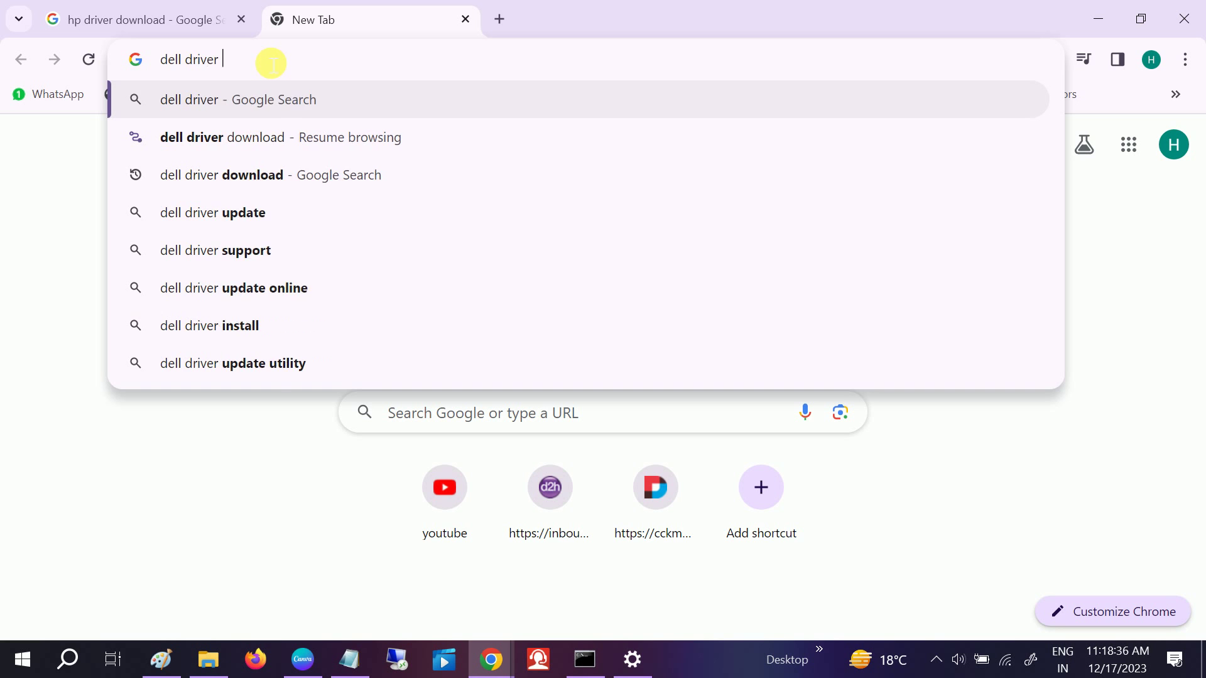
text(download)
key(Return)
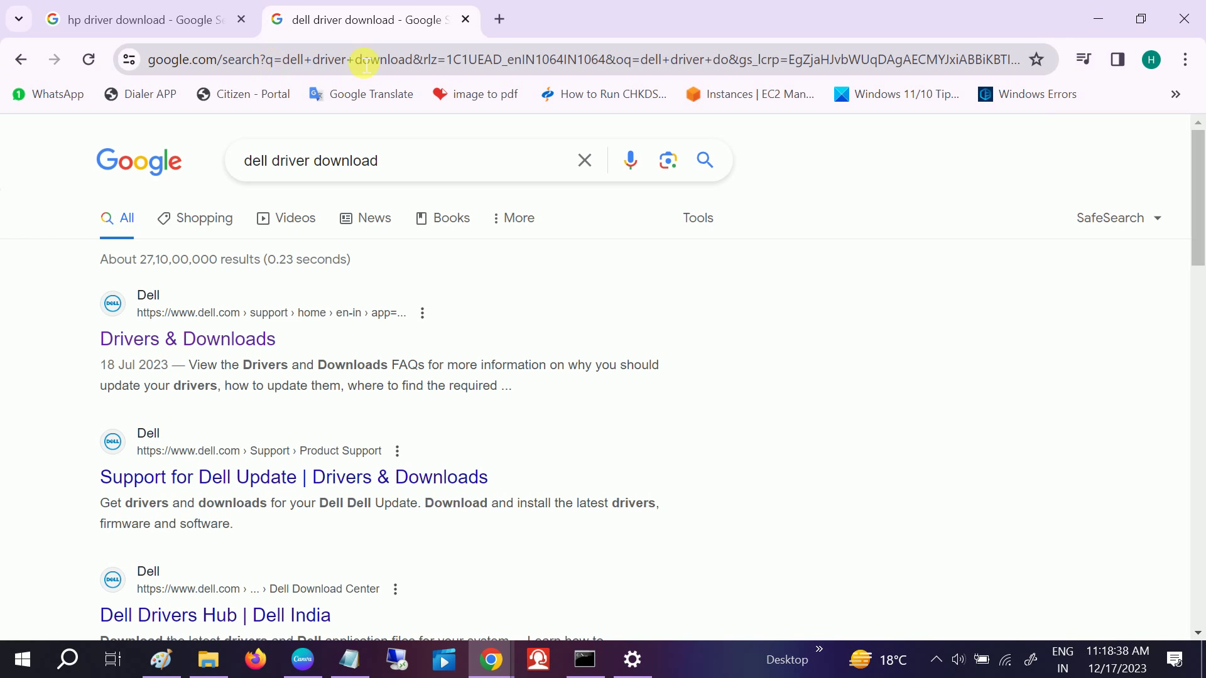
click(501, 21)
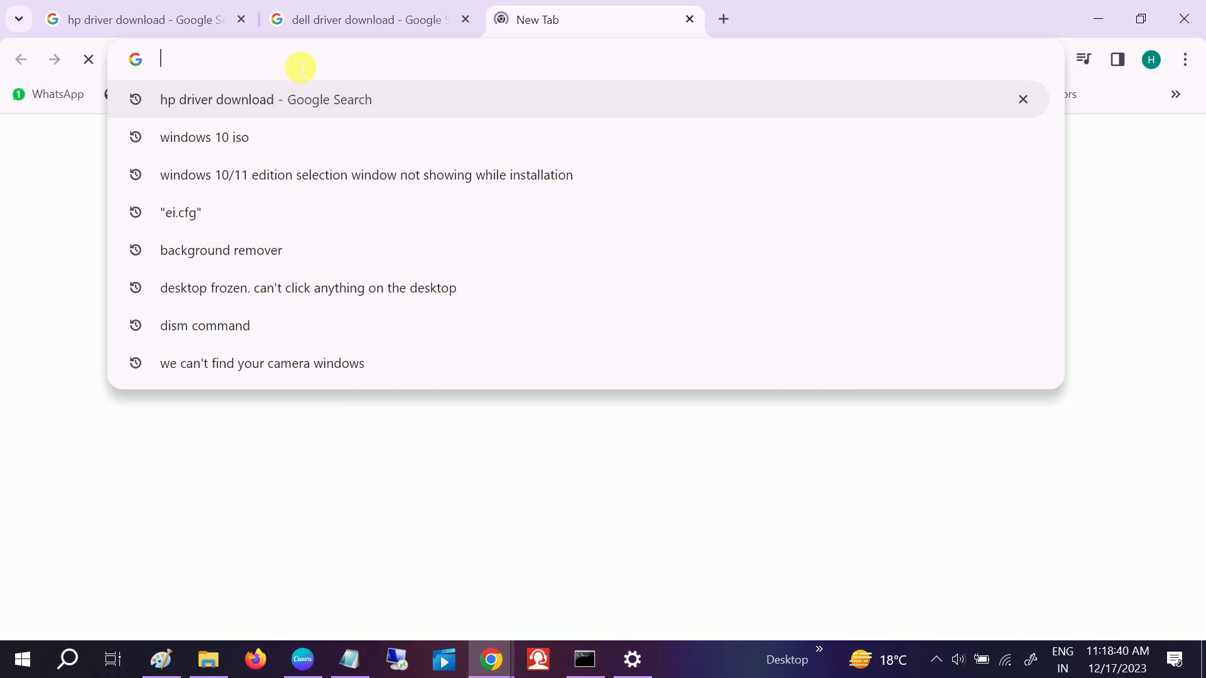
text(lenovo d)
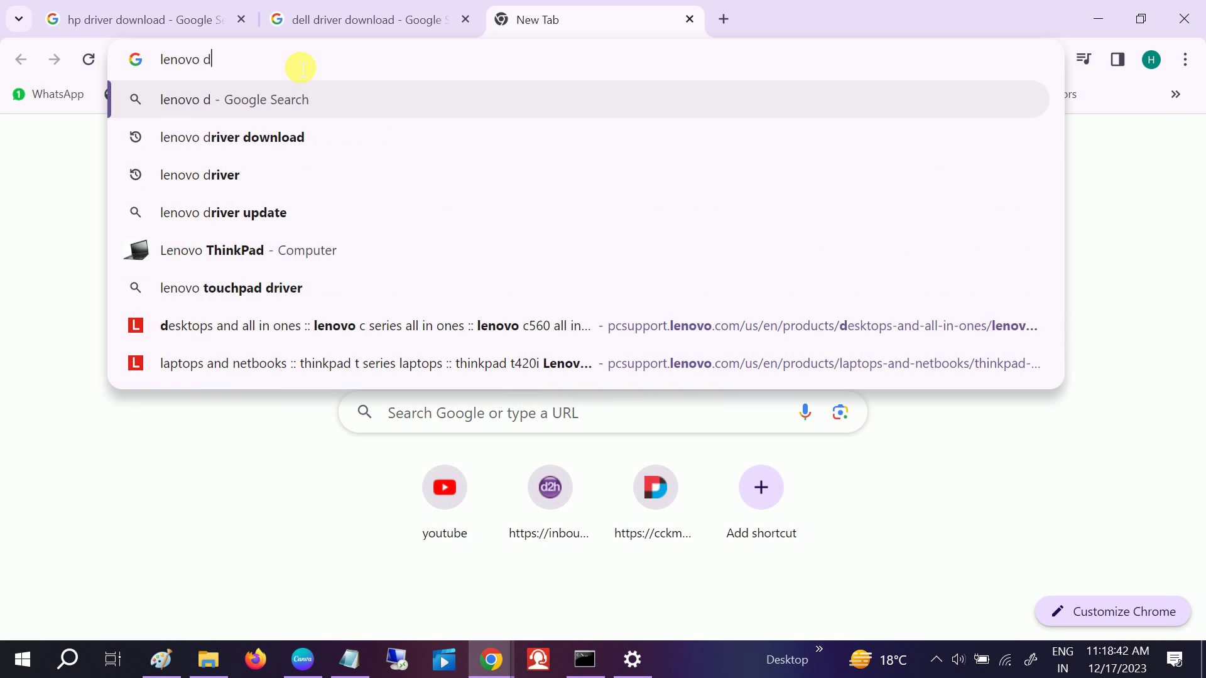
text(river do)
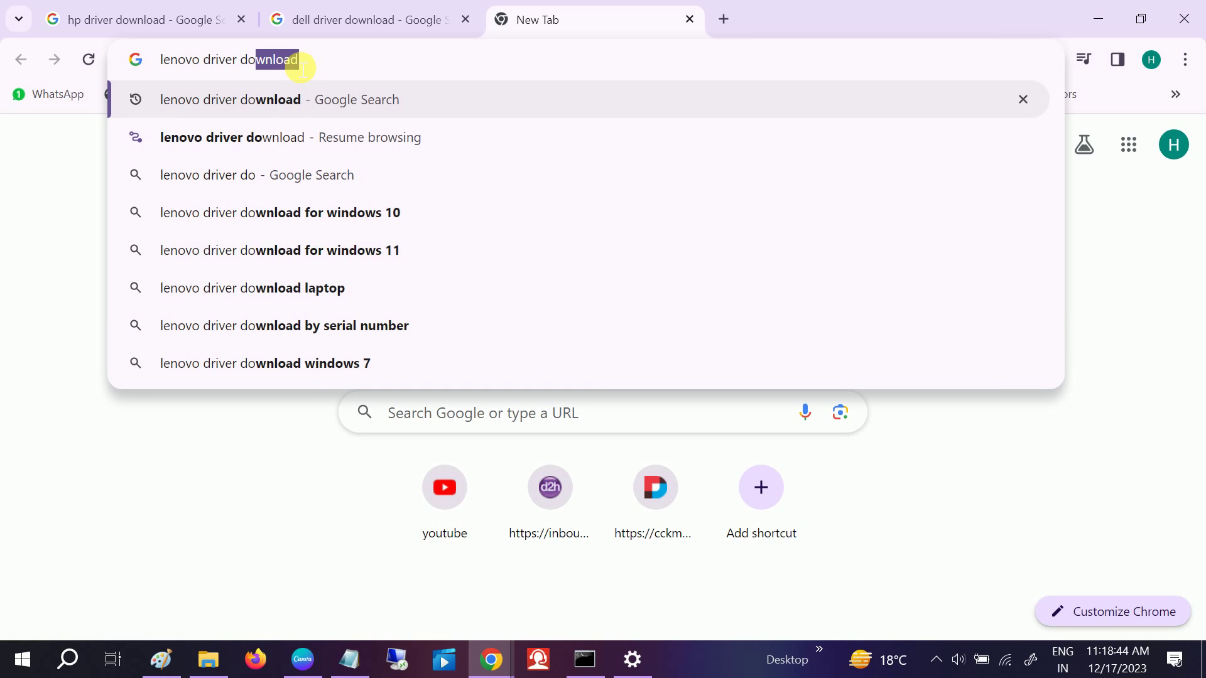
key(Return)
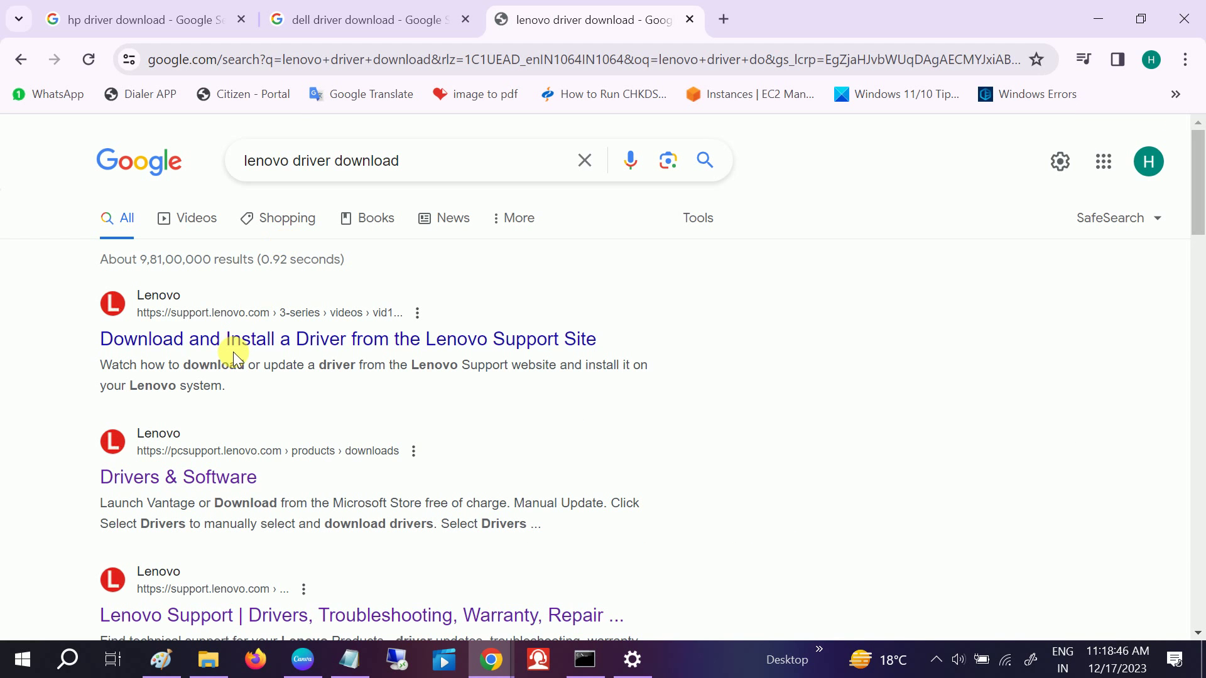
click(194, 474)
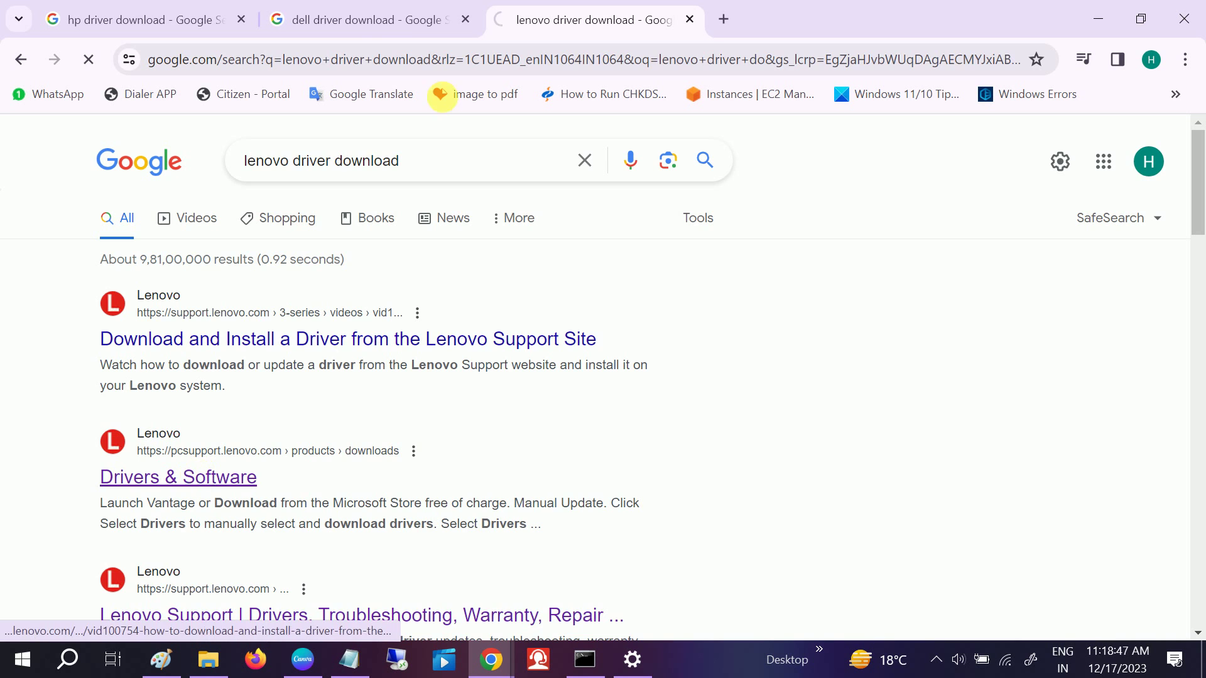
Step: Open Dell's Drivers & Downloads page from the Dell search results
click(378, 20)
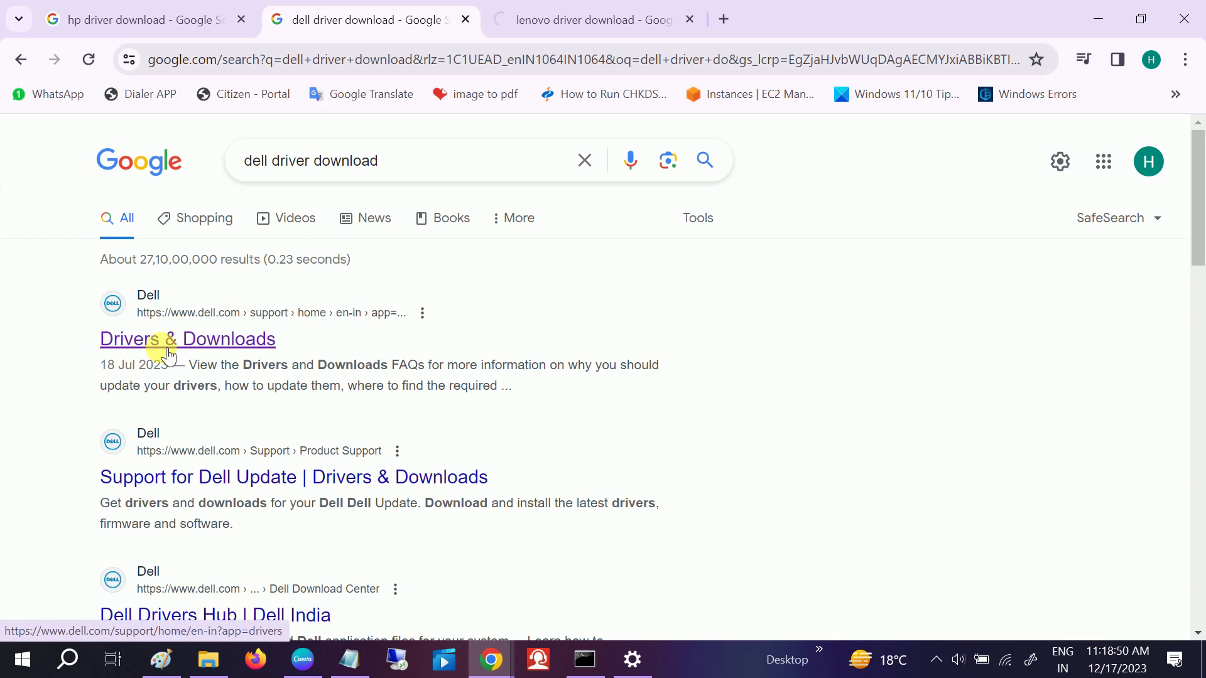
click(167, 350)
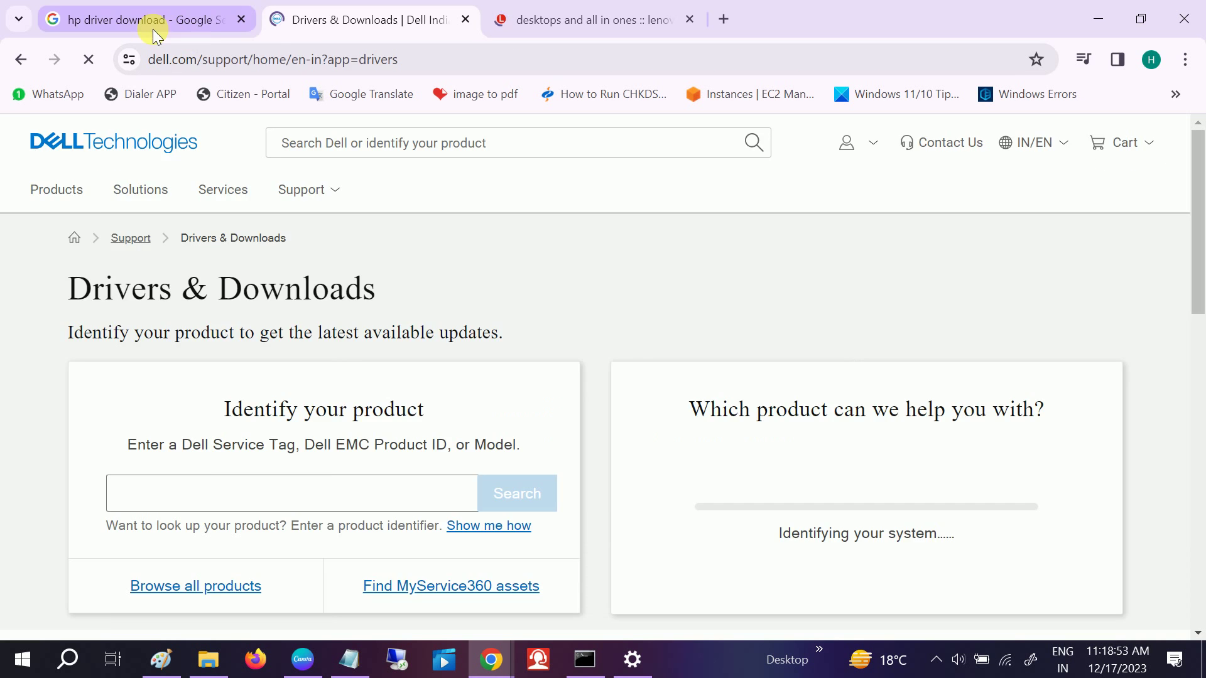
click(153, 29)
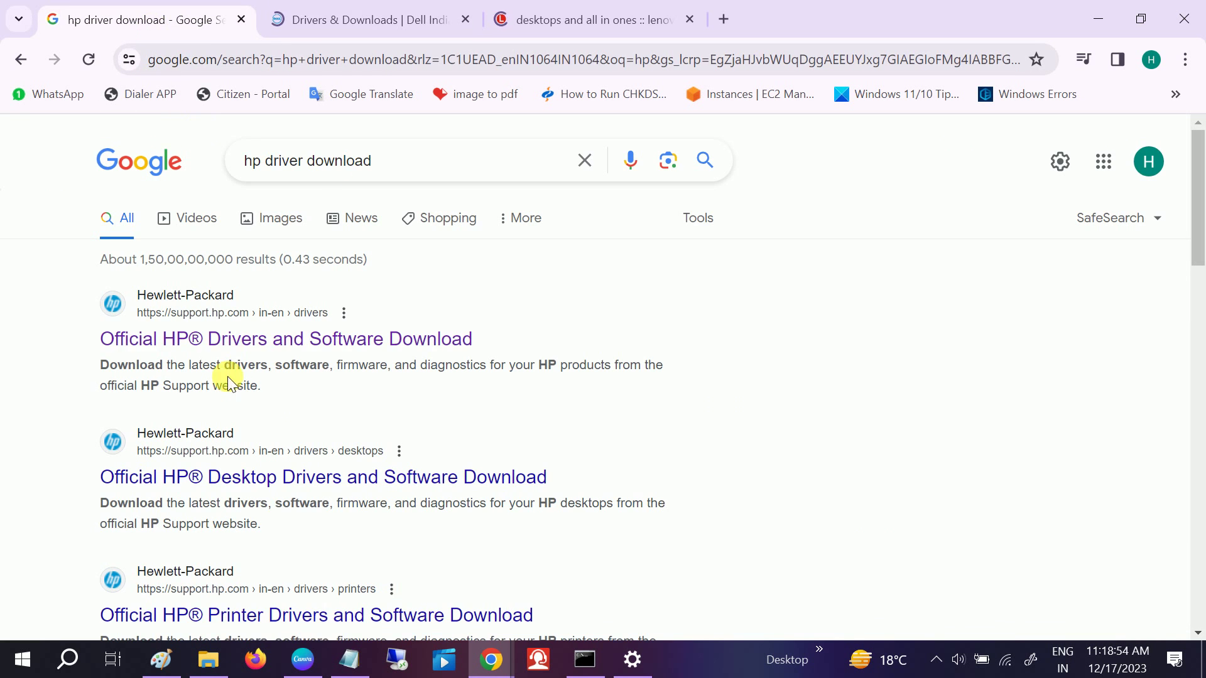
click(383, 20)
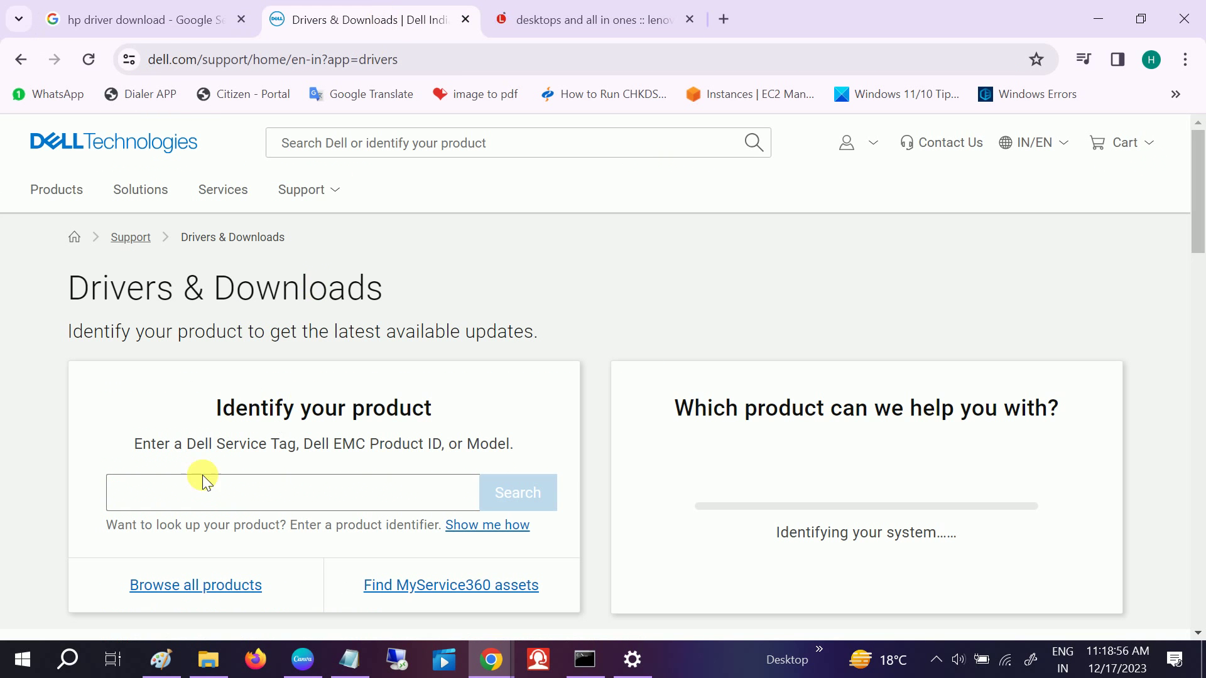
Step: Open the Official HP Drivers and Software Download page and choose Laptop as the product type
click(187, 495)
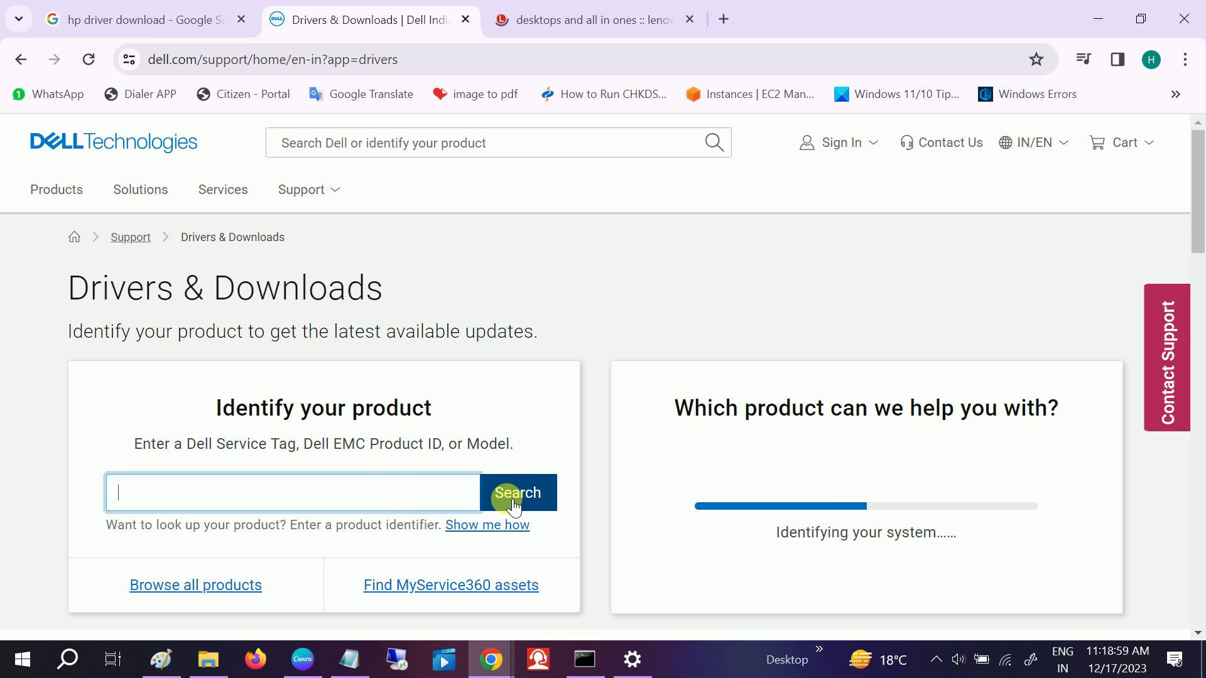
click(146, 16)
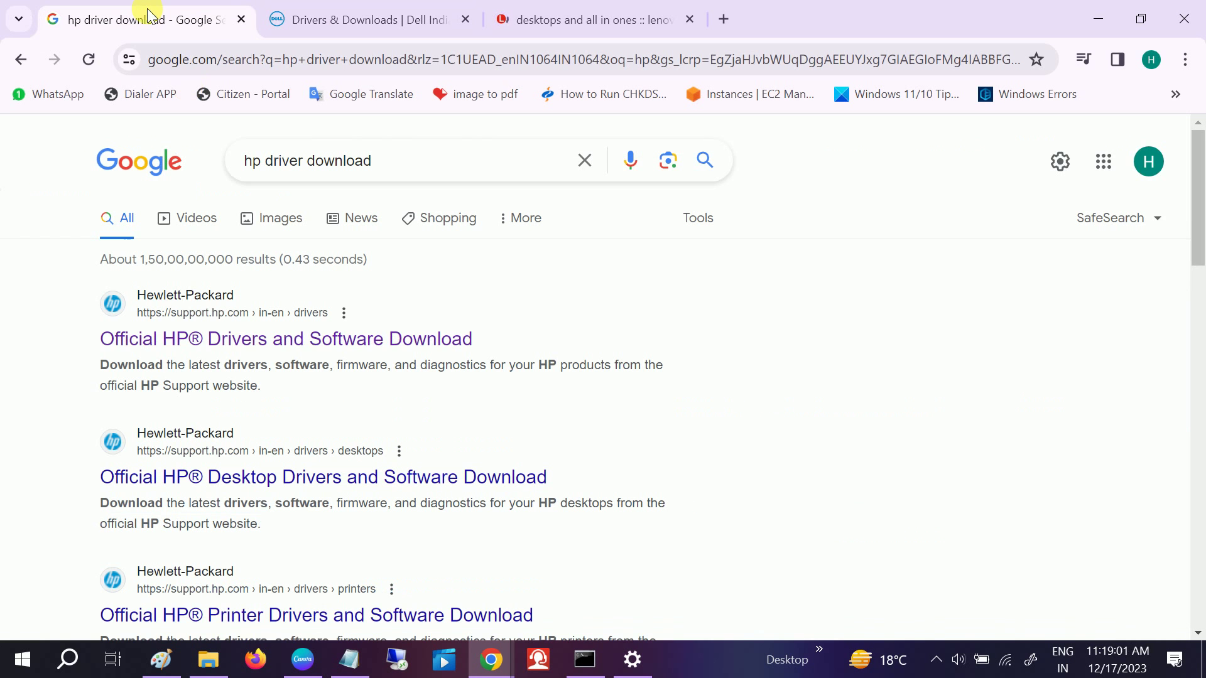
click(168, 342)
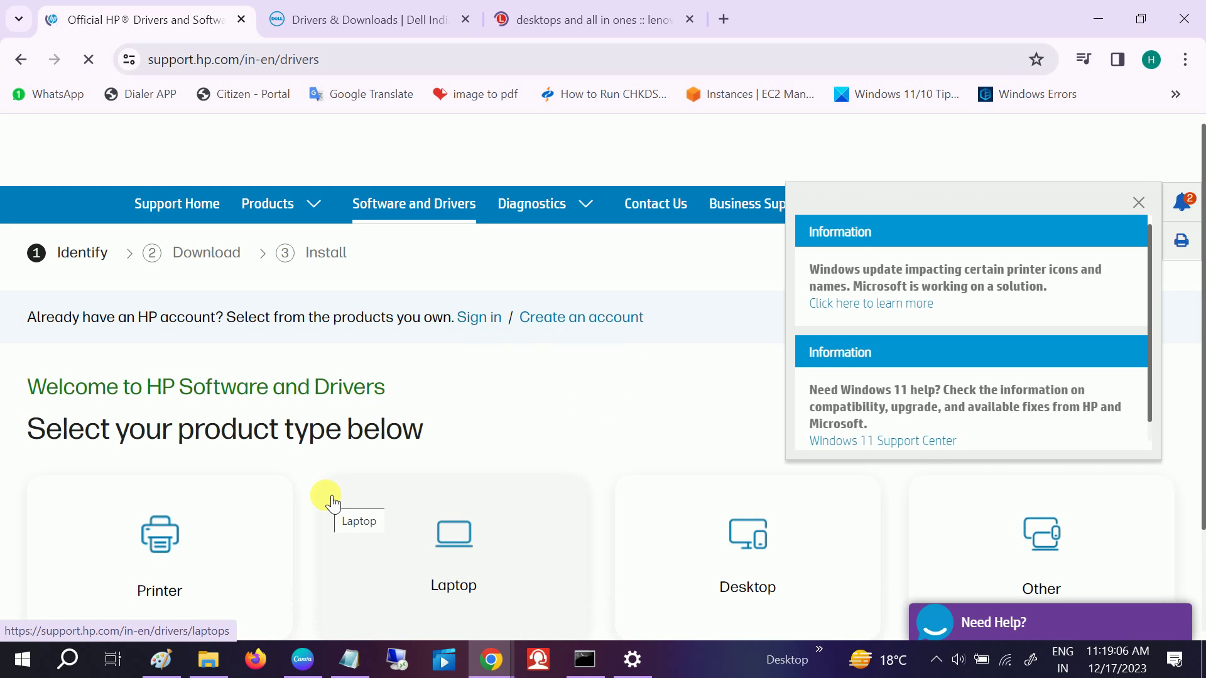
scroll(331, 497, down, 1)
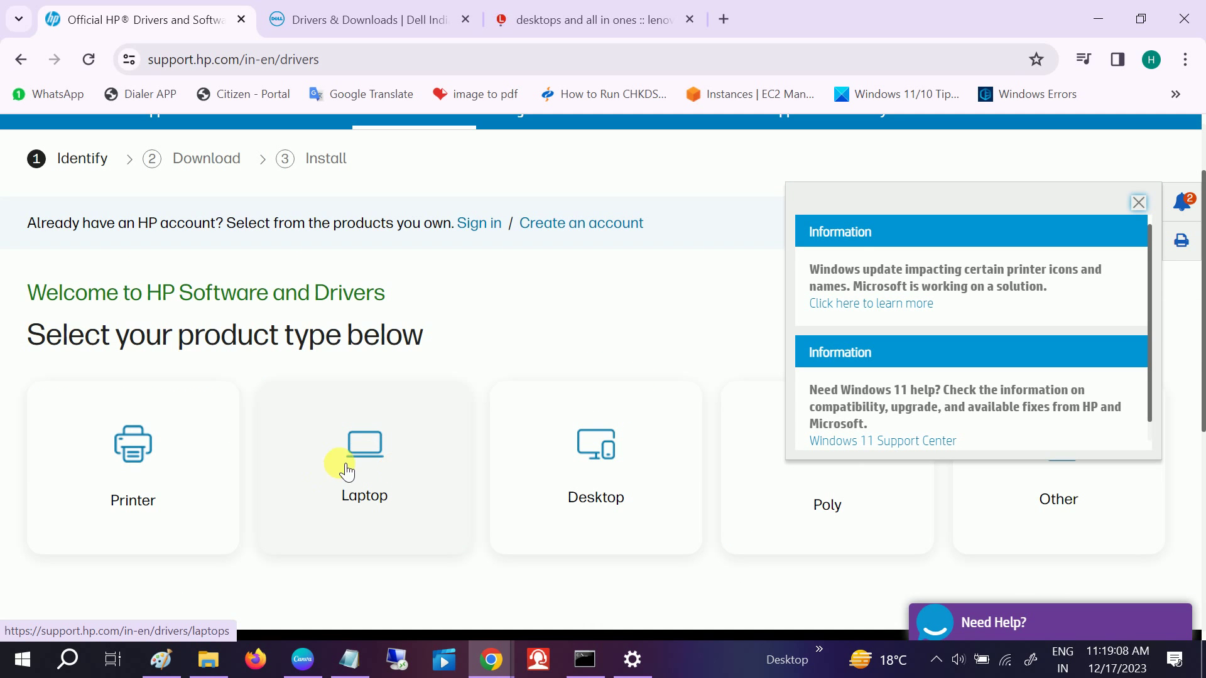
click(339, 464)
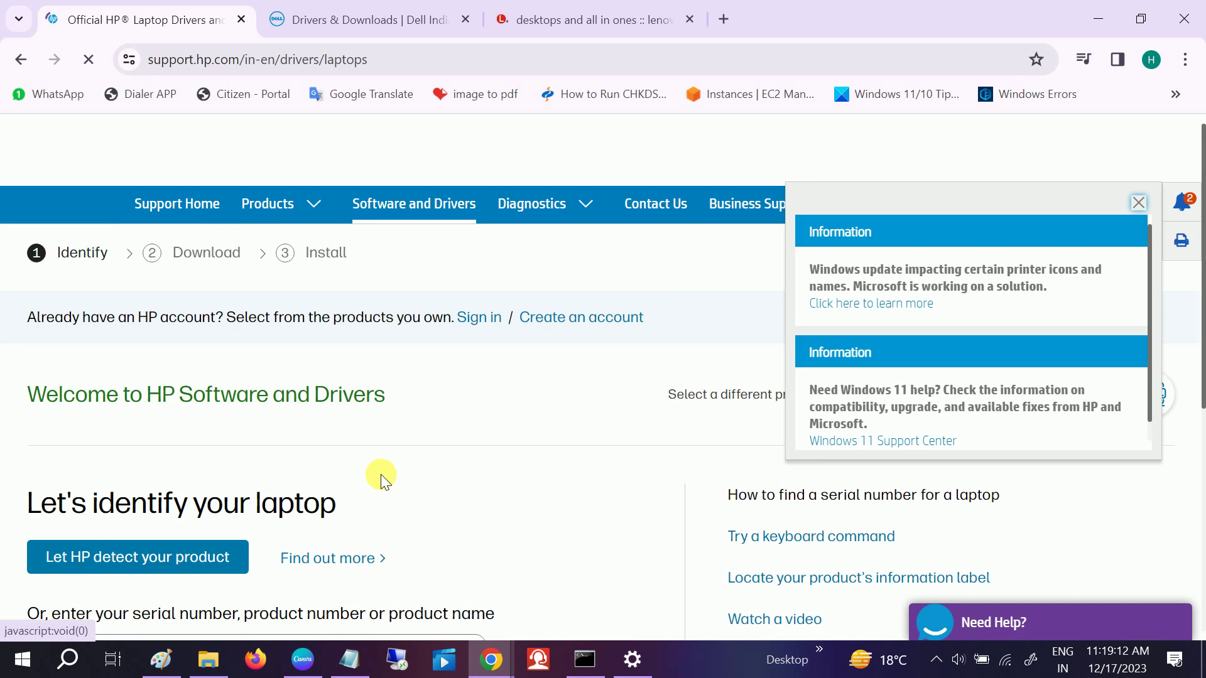
Step: Dismiss the Information notice, abandon HP's automatic product detection, and select the serial number field
scroll(381, 474, down, 4)
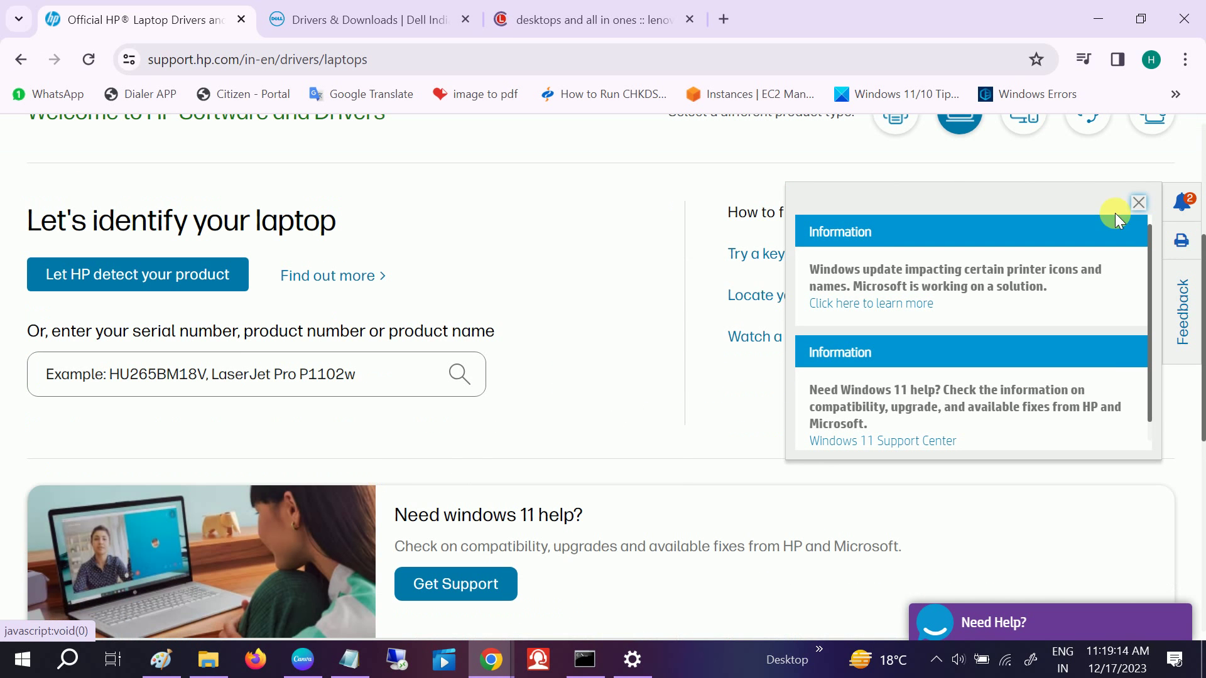
click(1138, 202)
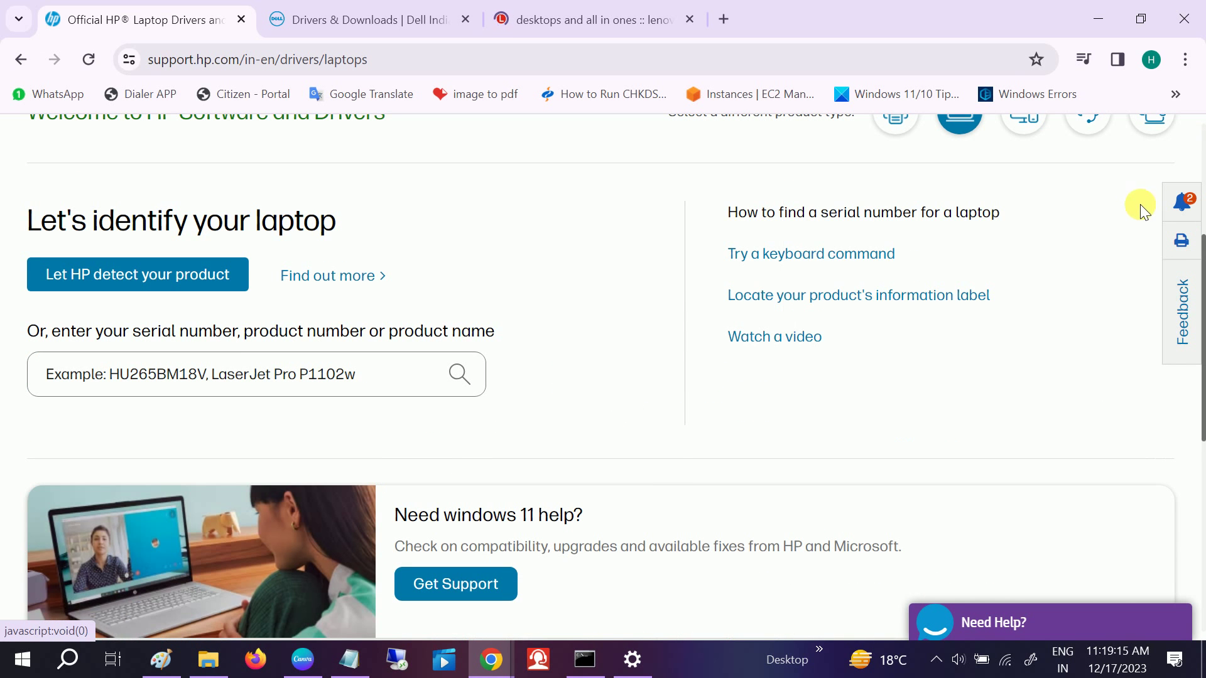
click(100, 288)
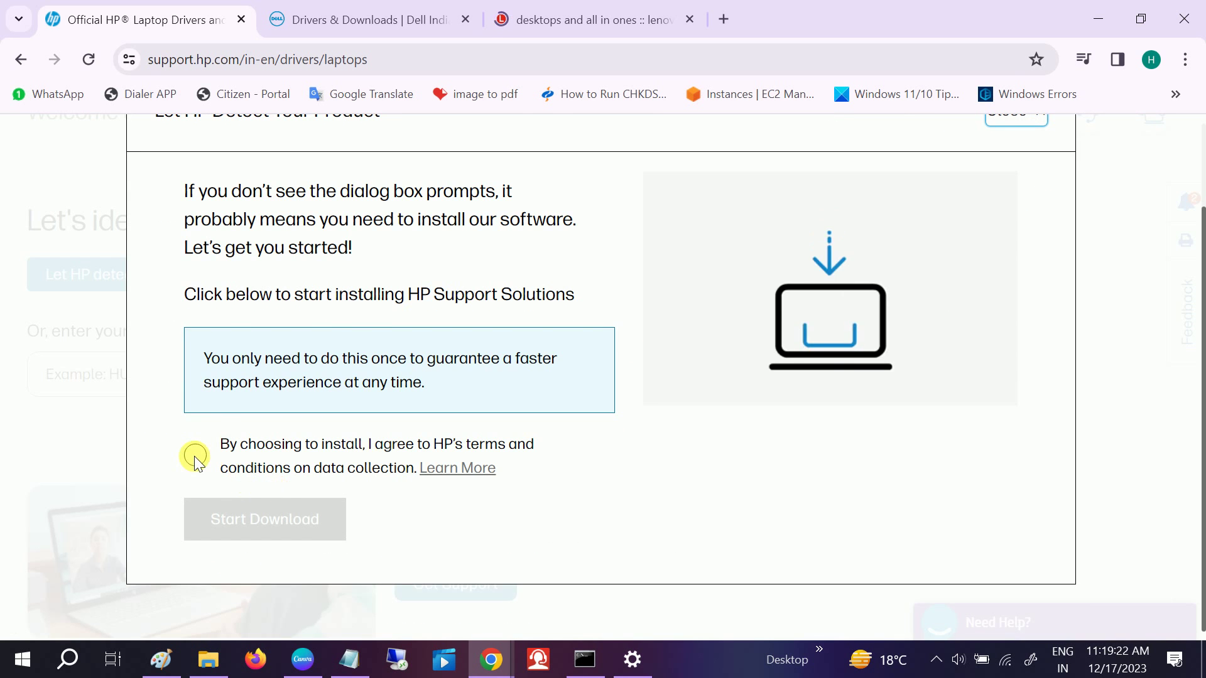
click(194, 456)
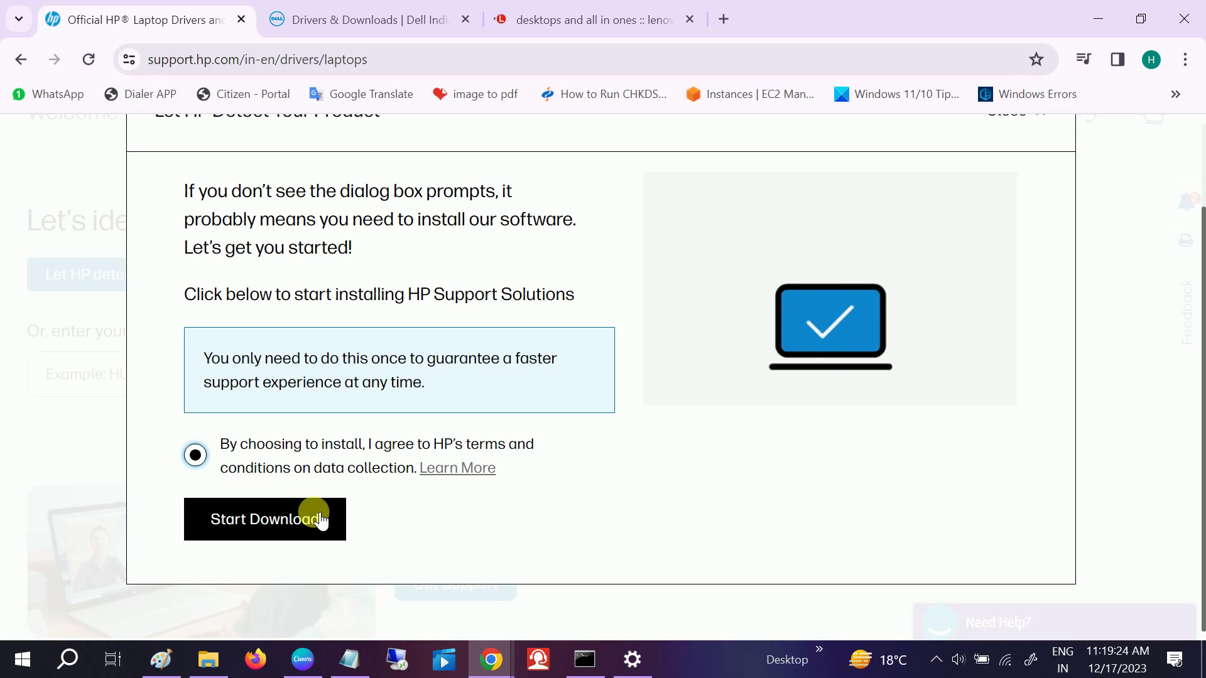
scroll(320, 520, up, 2)
click(1042, 214)
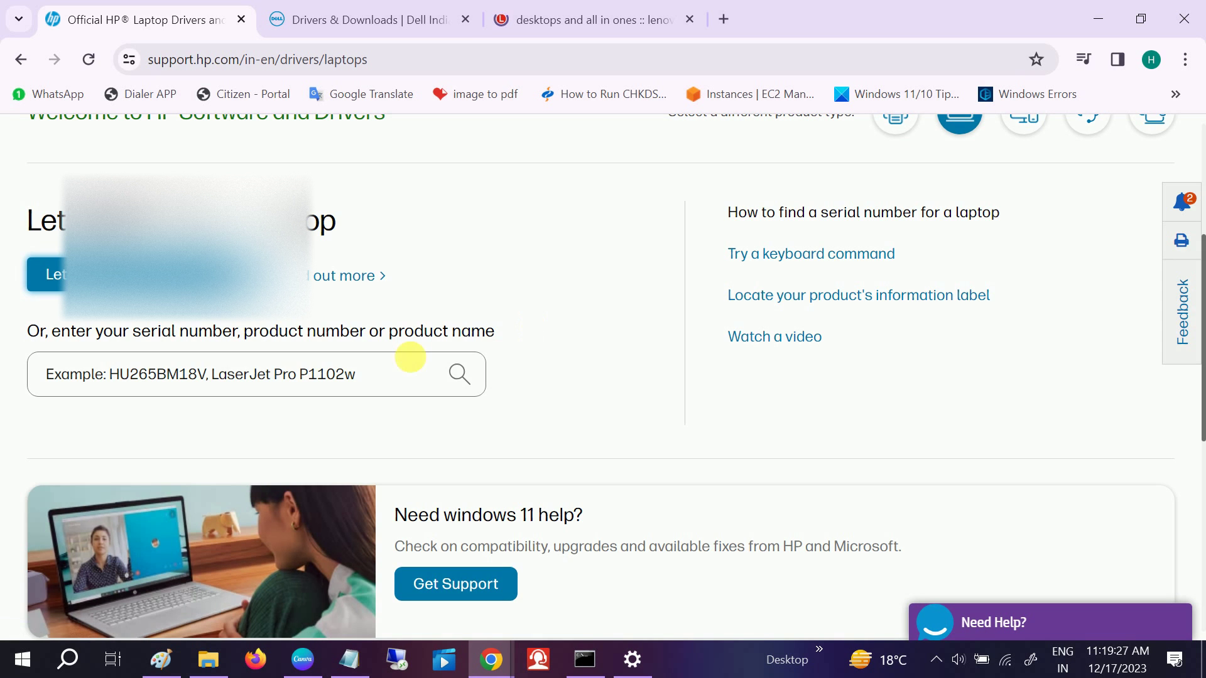
click(173, 386)
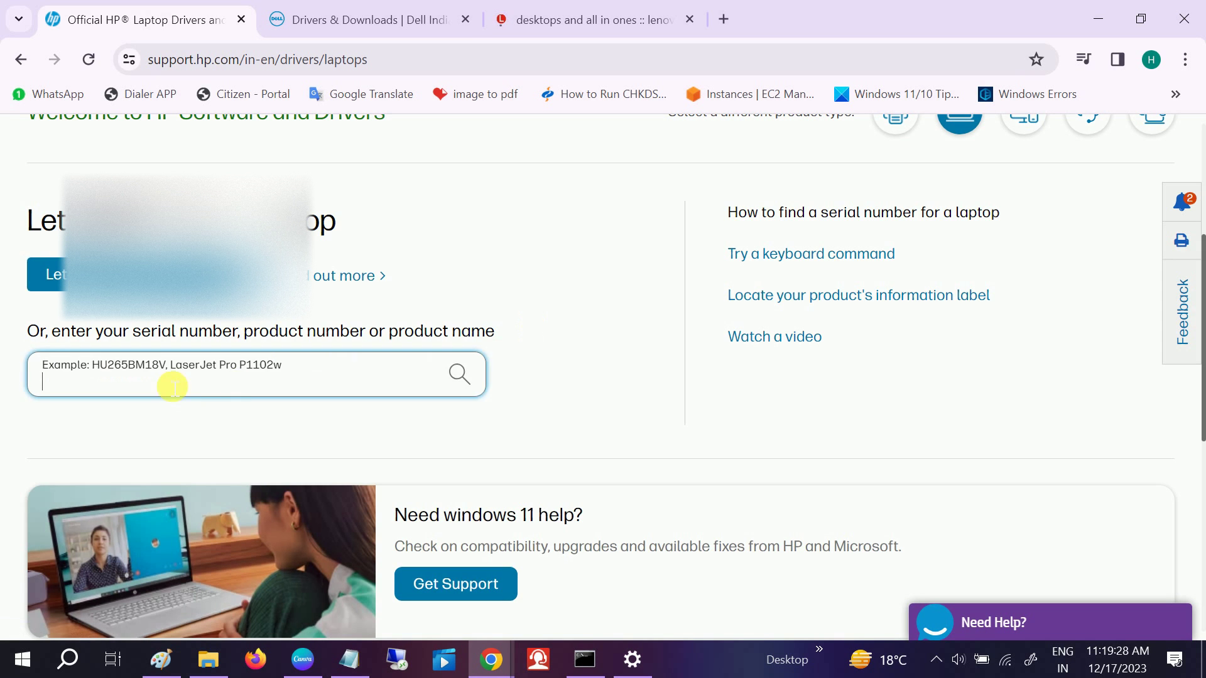
Step: Copy the laptop's serial number from the Command Prompt output
click(584, 659)
drag(154, 181, 26, 195)
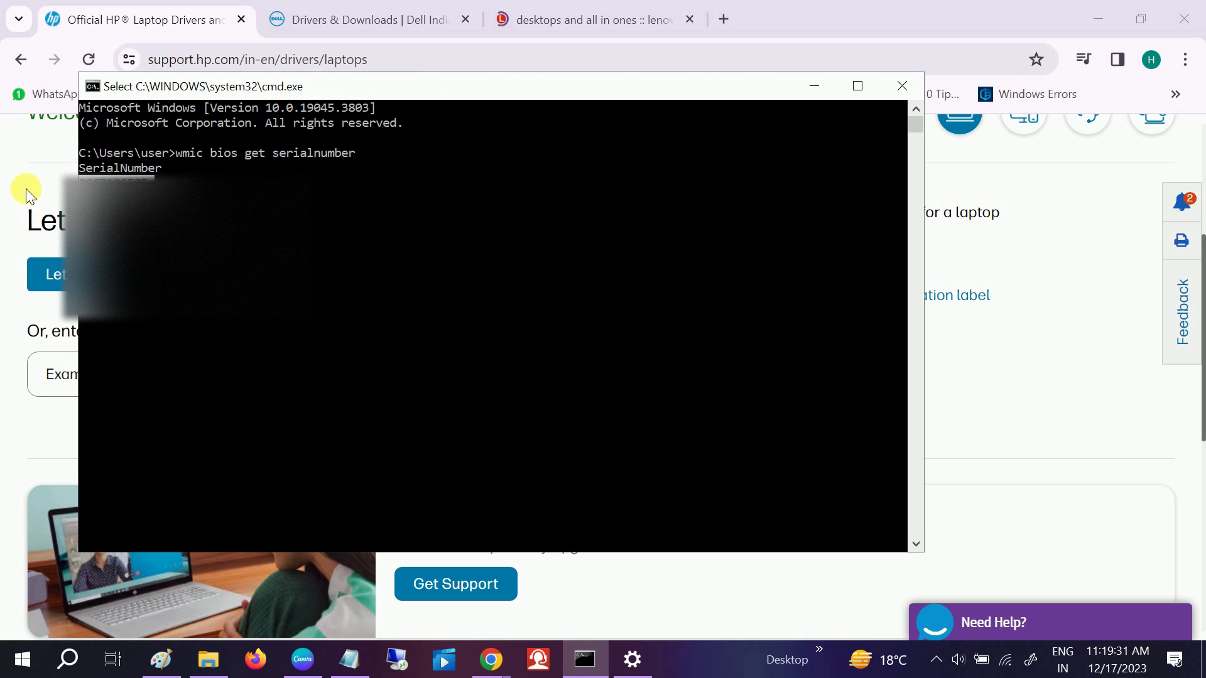
key(ctrl+c)
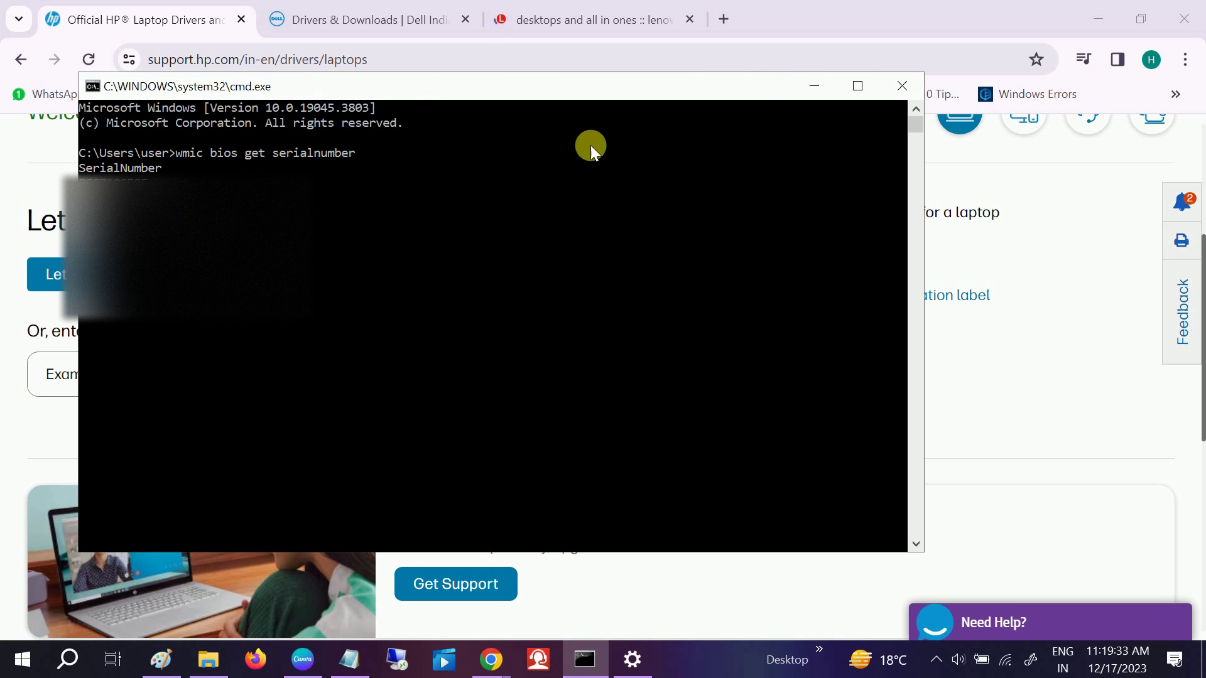
drag(178, 157, 195, 153)
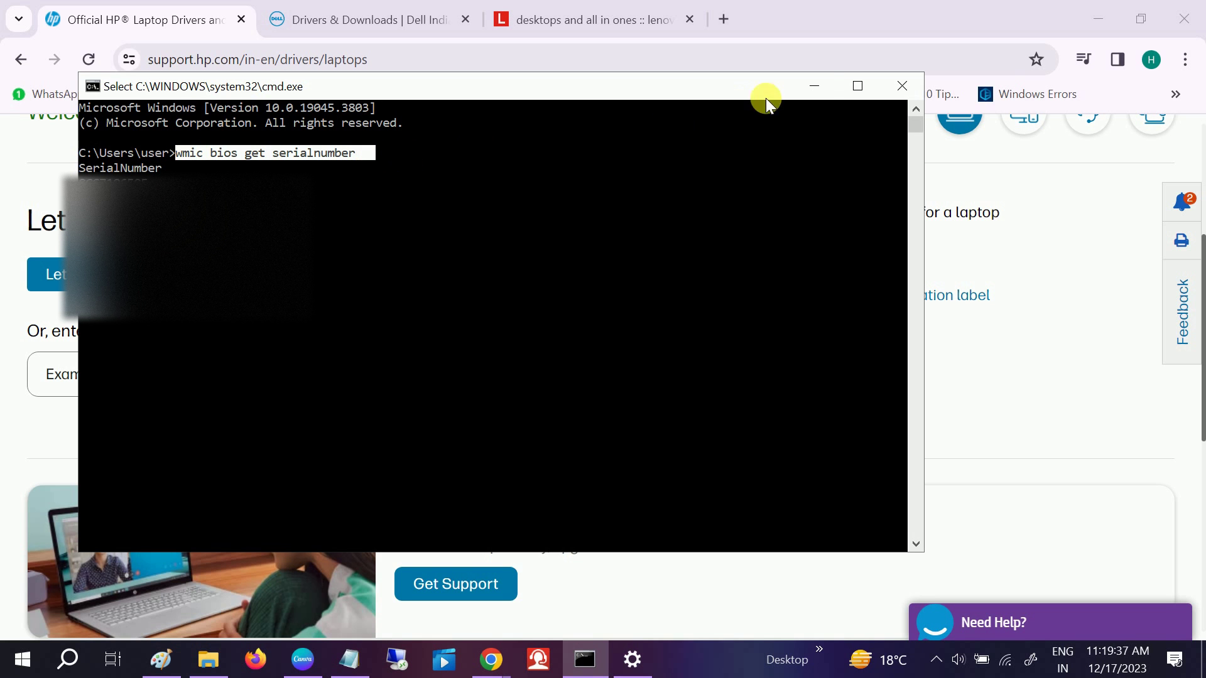
click(822, 88)
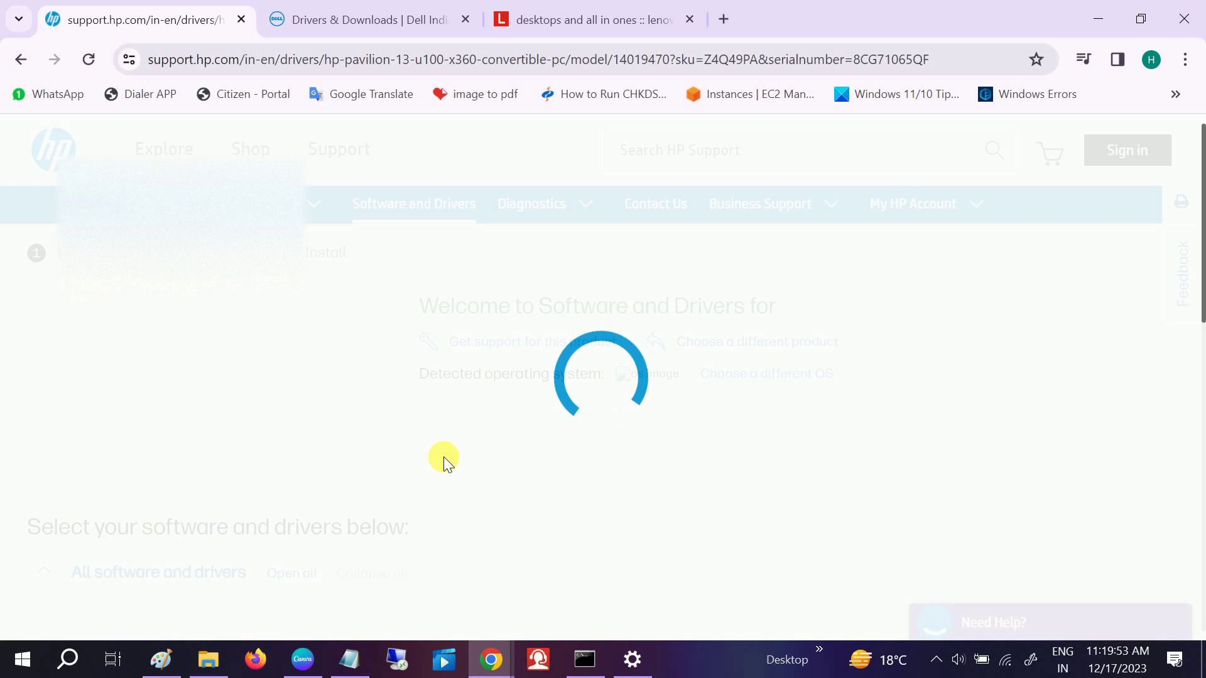
Step: Paste the wmic bios get serialnumber command into Notepad, replacing its previous text
click(585, 660)
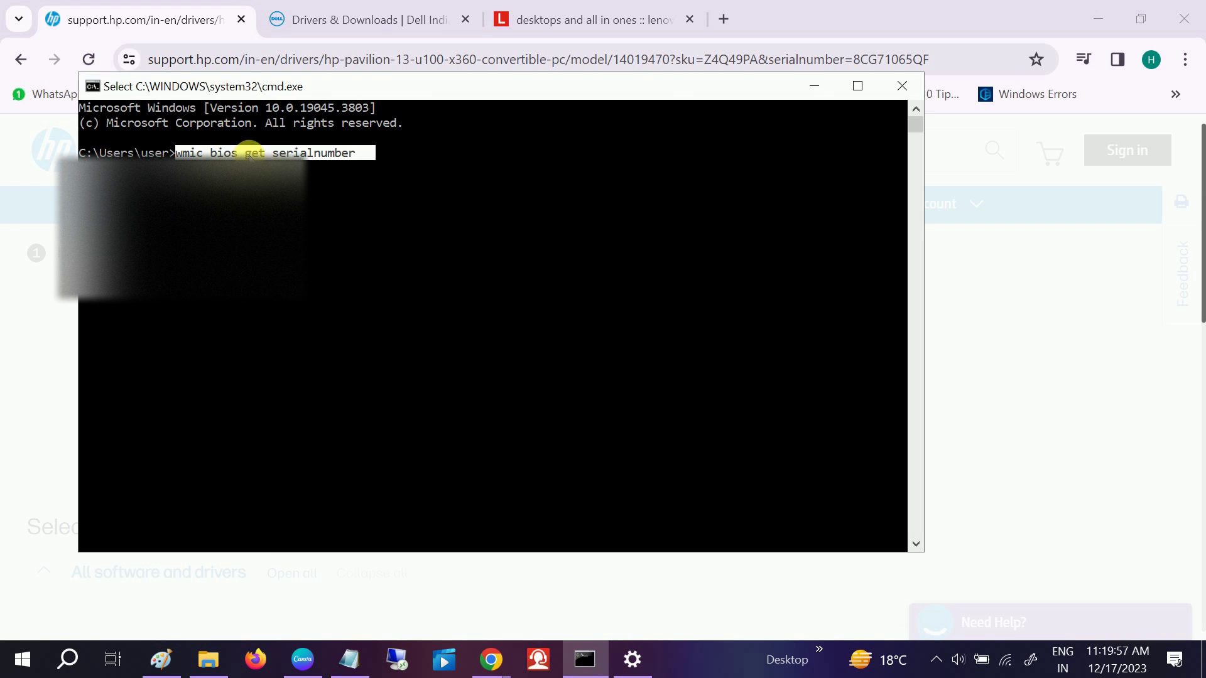
right_click(250, 154)
click(814, 85)
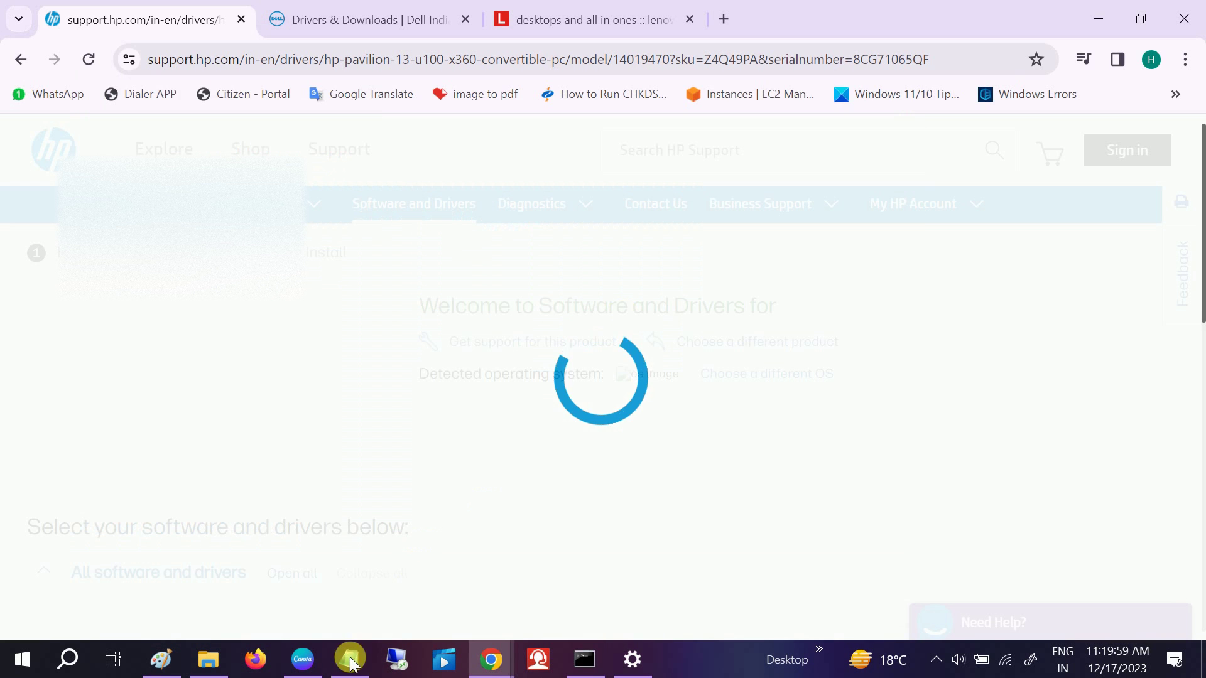
click(350, 662)
key(ctrl+a)
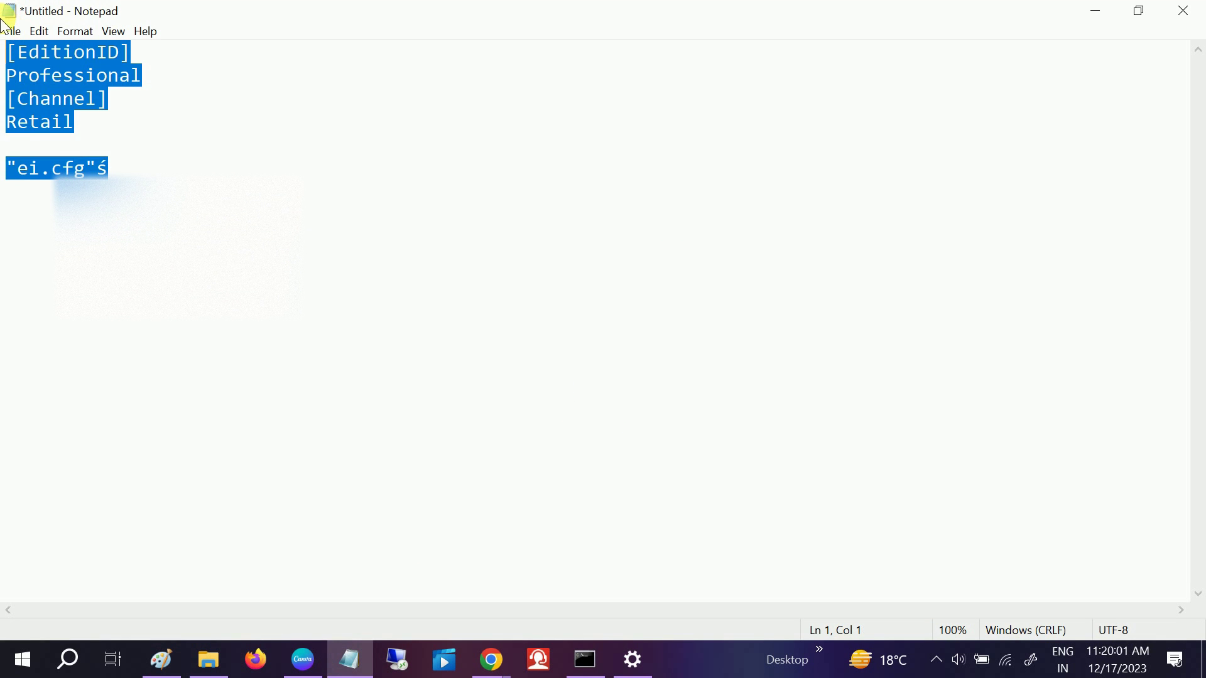
key(ctrl+v)
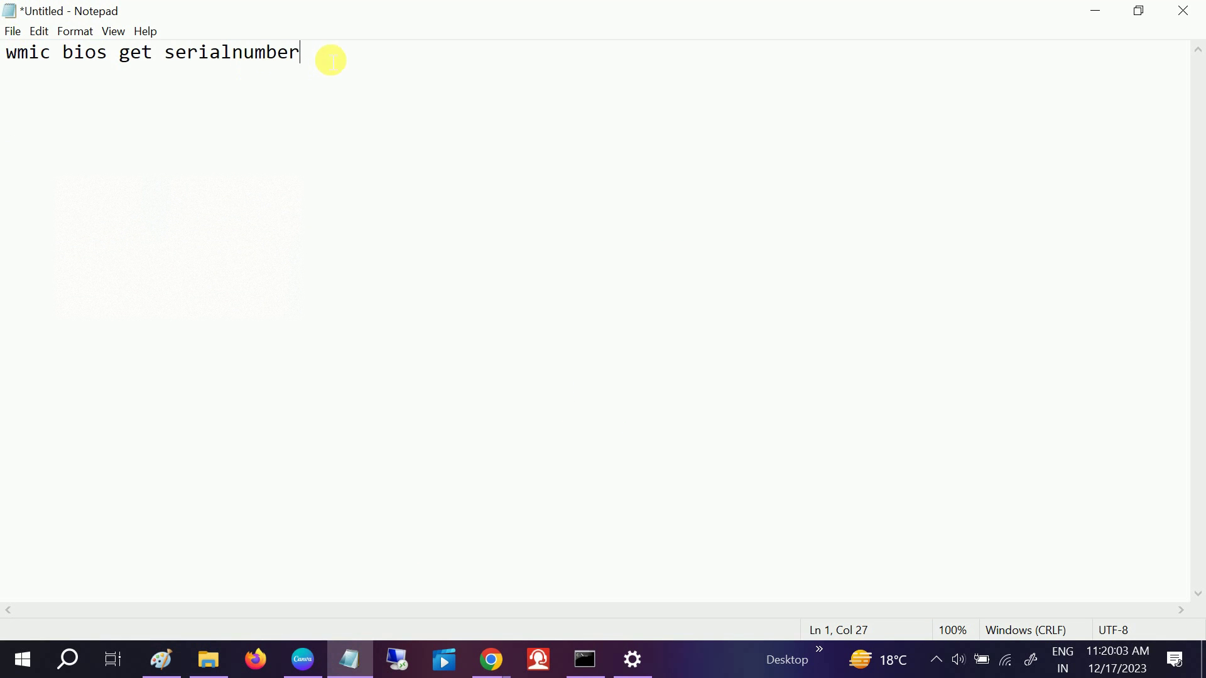
drag(328, 56, 10, 58)
click(315, 59)
click(1094, 12)
Step: Set the OS version to Windows 10 (64-bit) and submit it to list drivers
scroll(311, 431, down, 6)
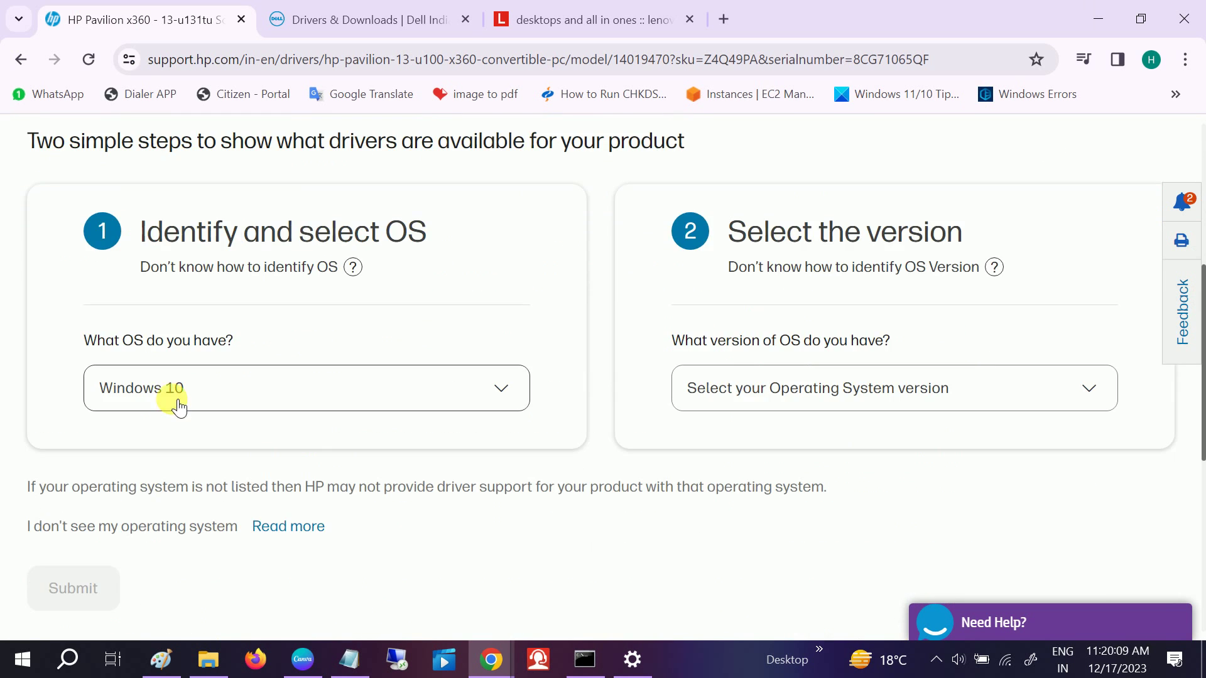
click(726, 384)
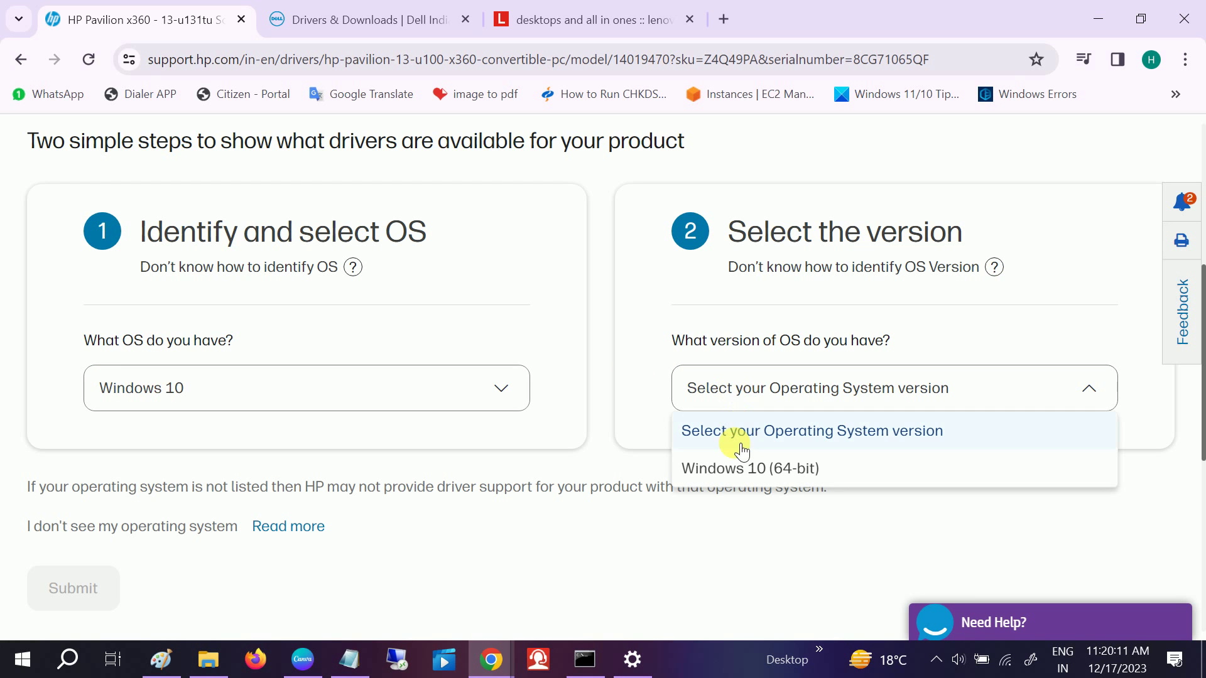
click(729, 469)
scroll(593, 402, down, 3)
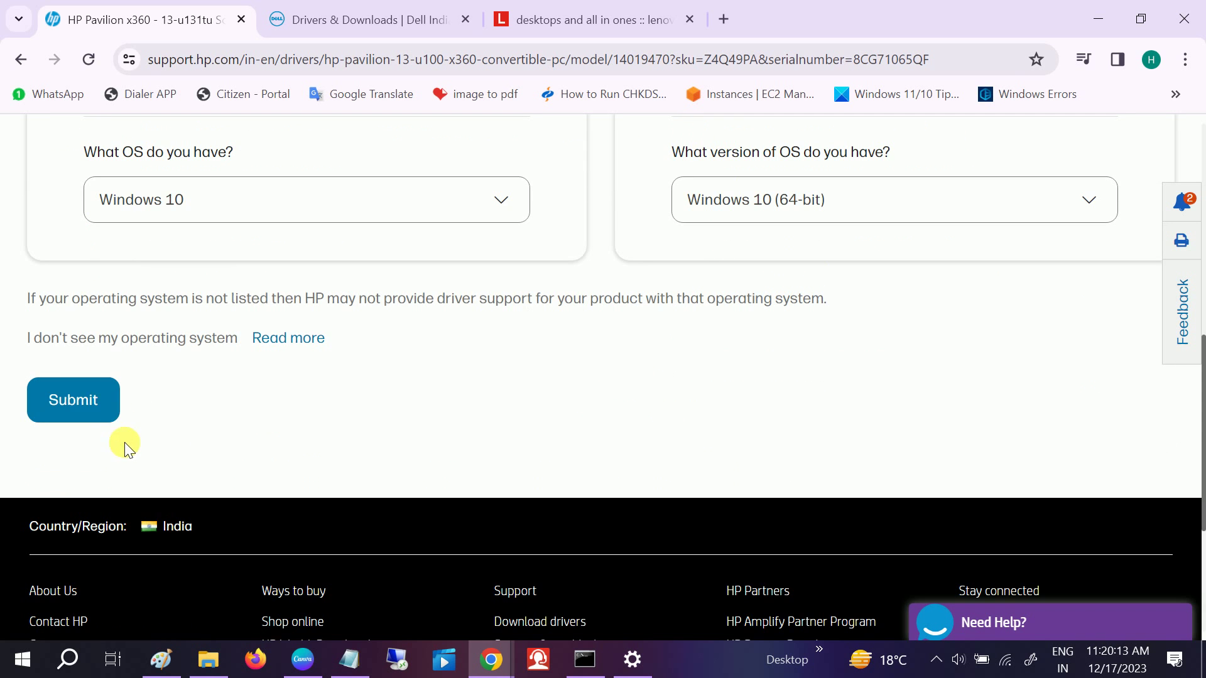
click(91, 400)
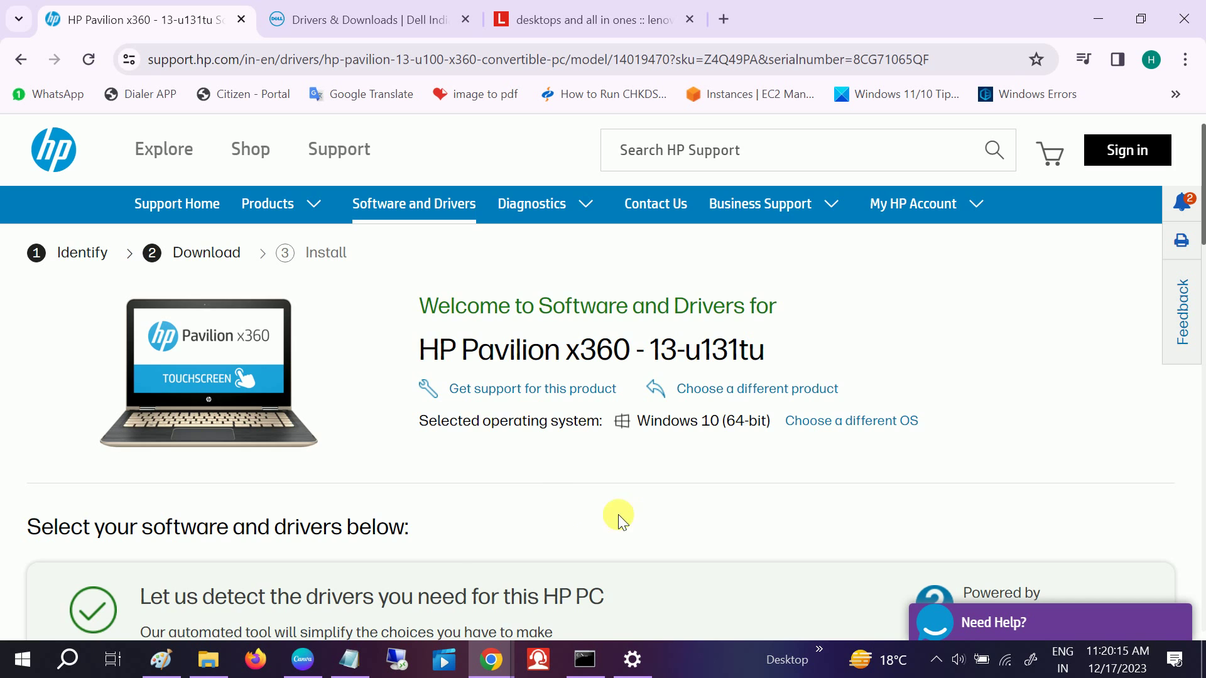
Step: Under Driver-Keyboard, Mouse and Input Devices, download the ELAN Touchpad Driver (Windows 10 v1709) and check downloads
scroll(556, 498, down, 6)
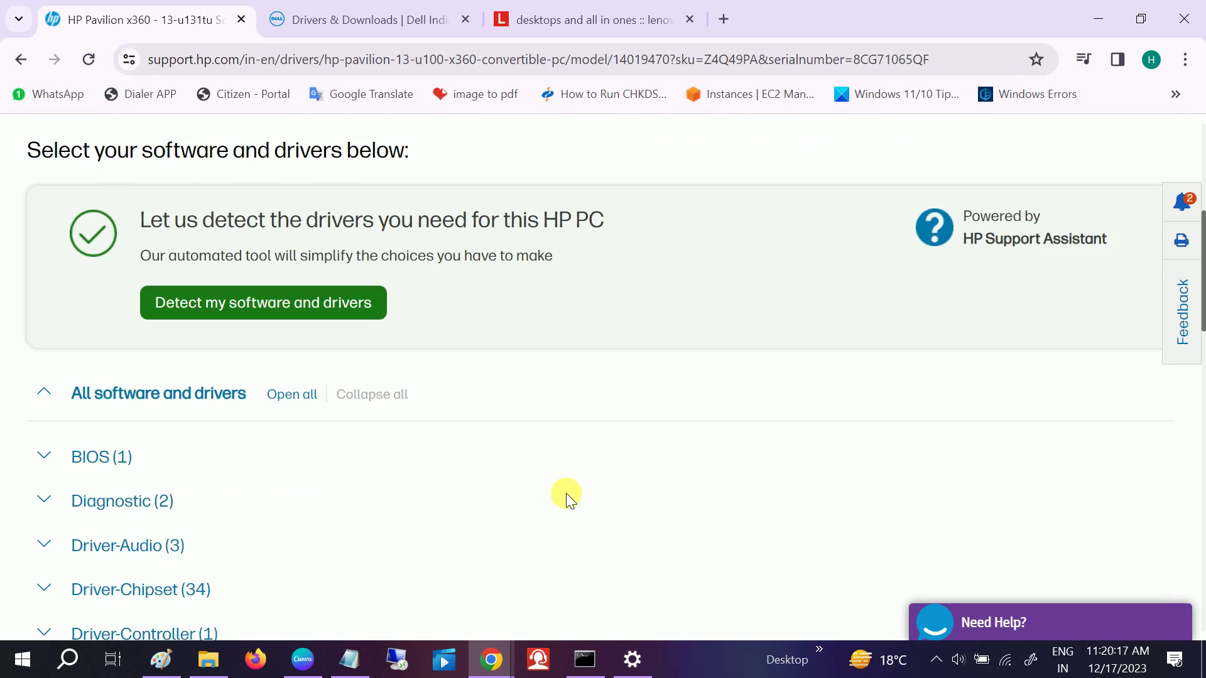
scroll(567, 492, down, 3)
scroll(473, 469, down, 2)
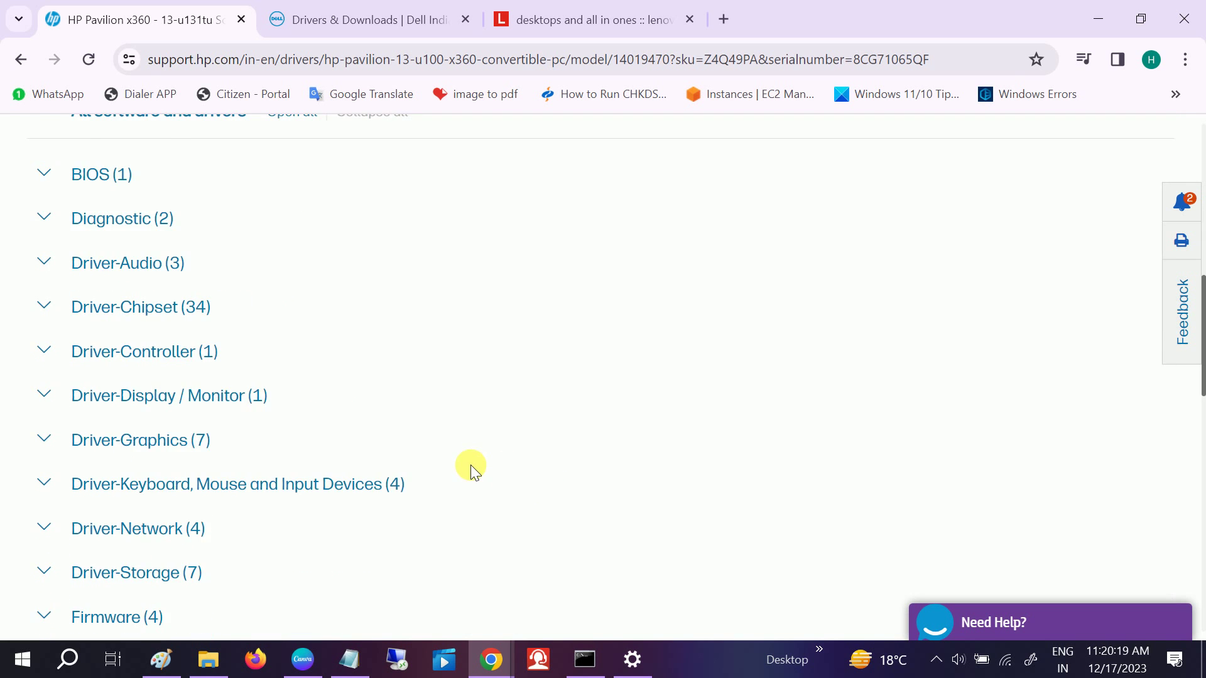
scroll(471, 467, down, 1)
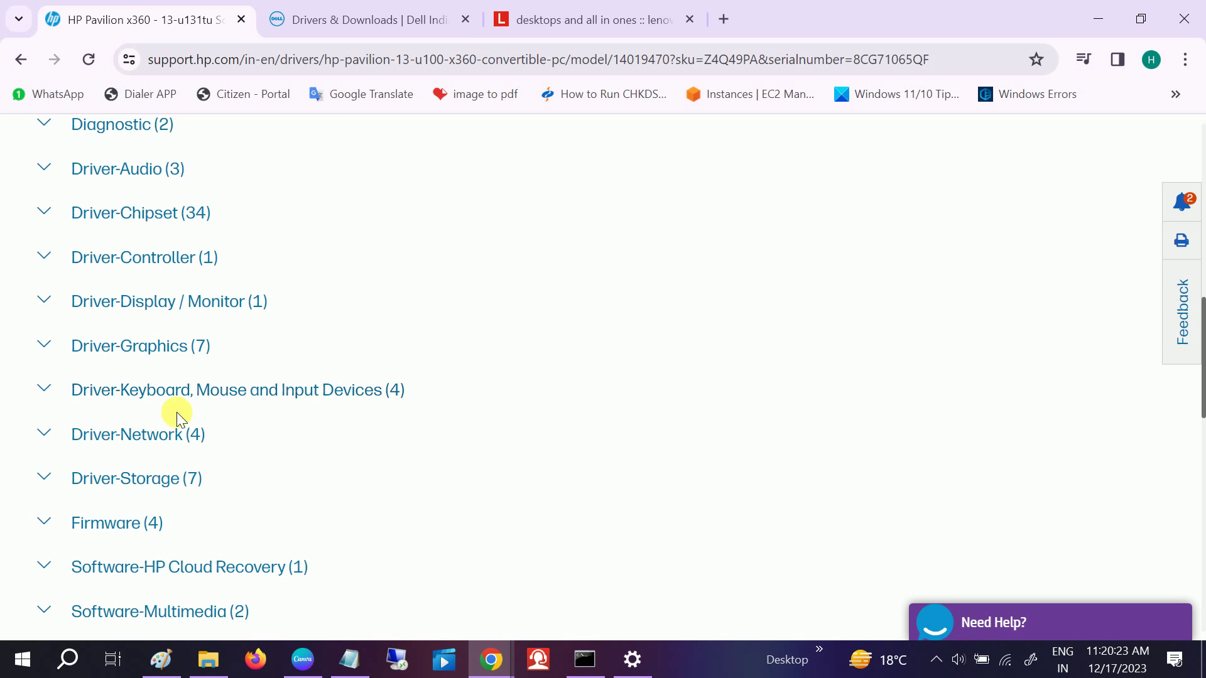
click(49, 394)
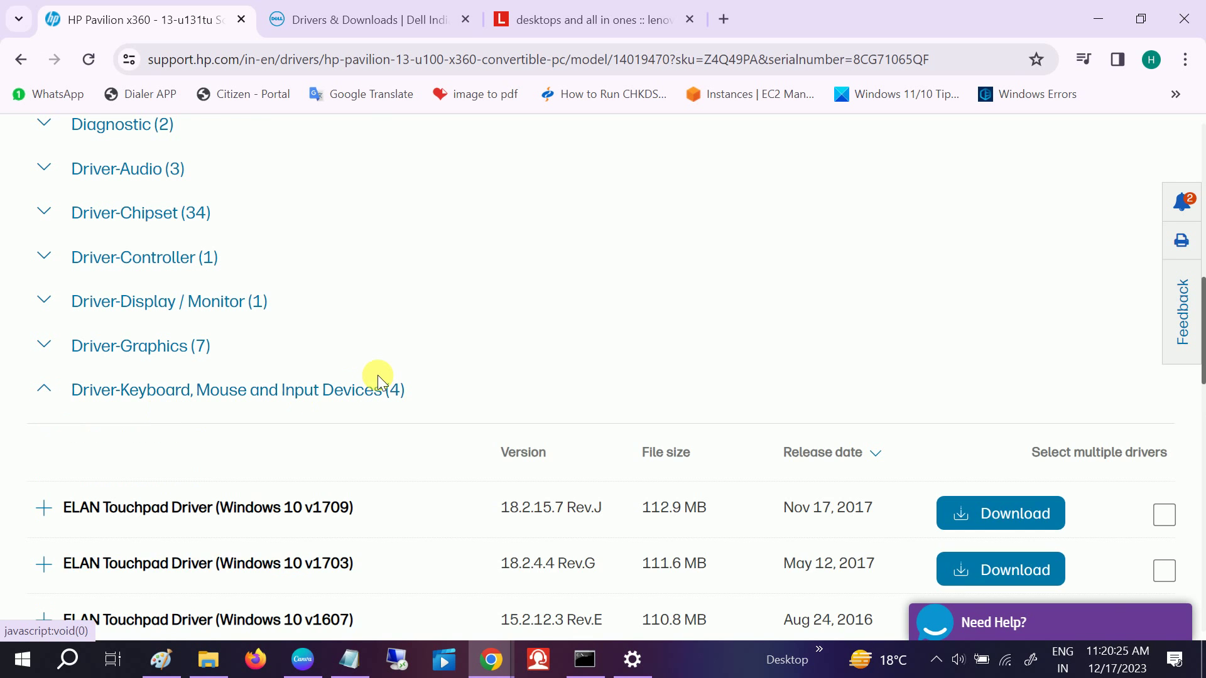
scroll(379, 375, down, 2)
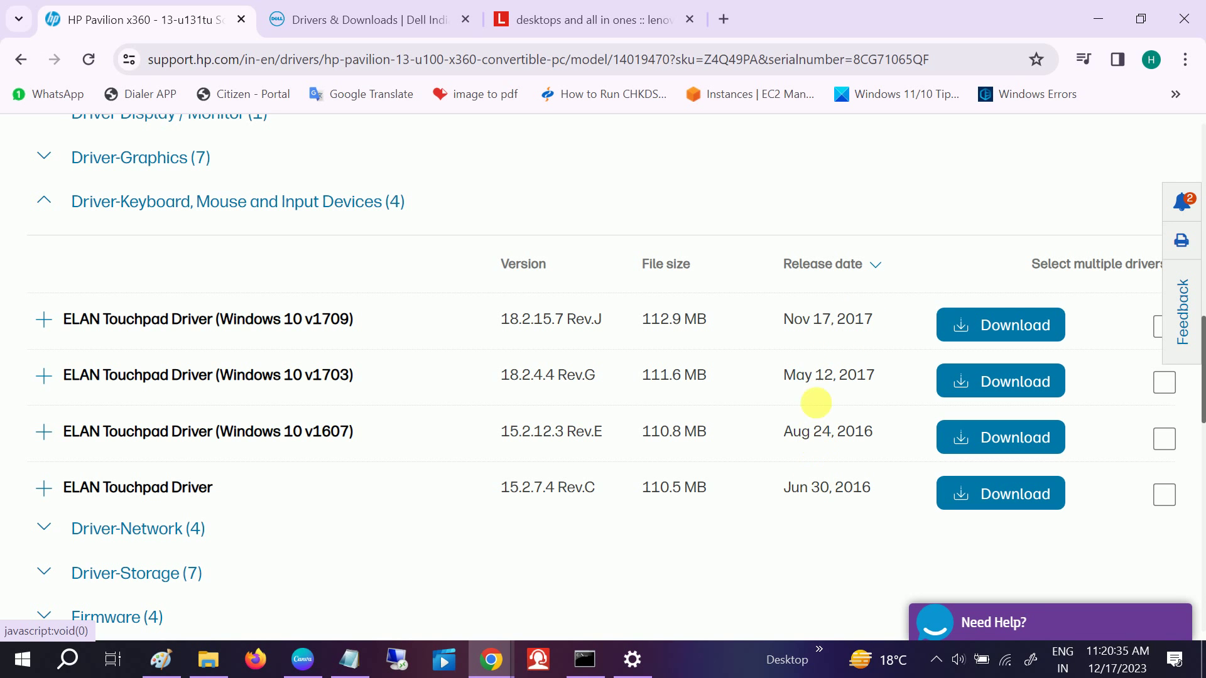
click(1005, 317)
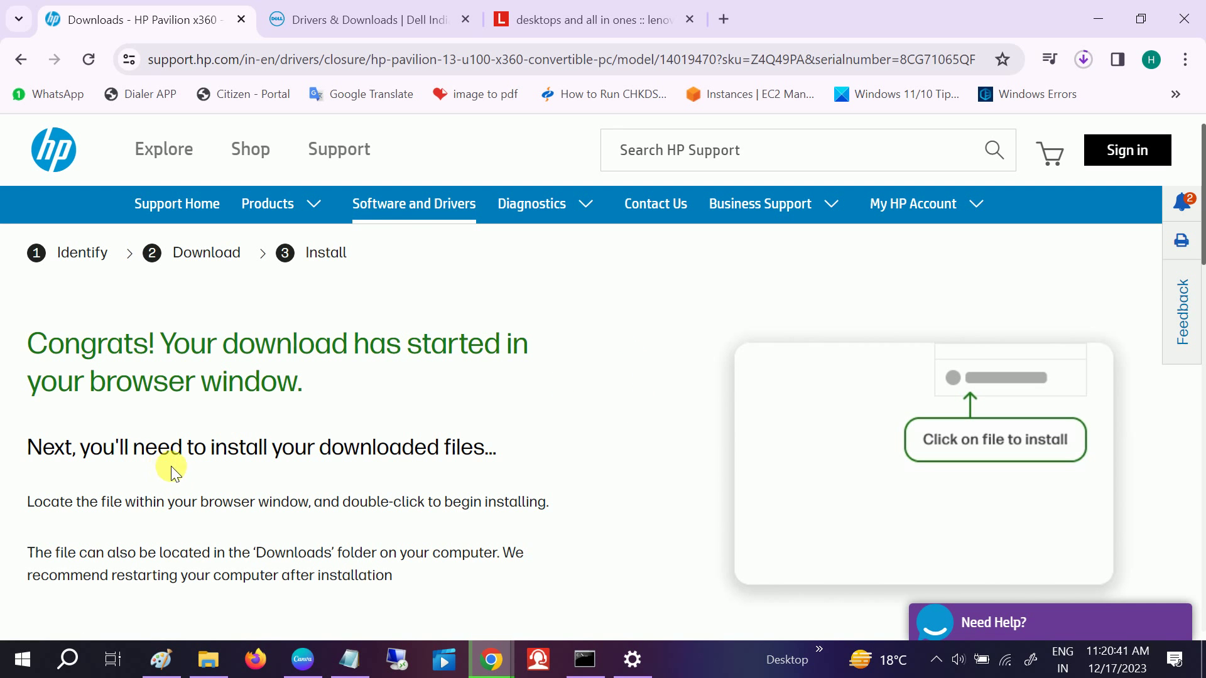
click(1084, 59)
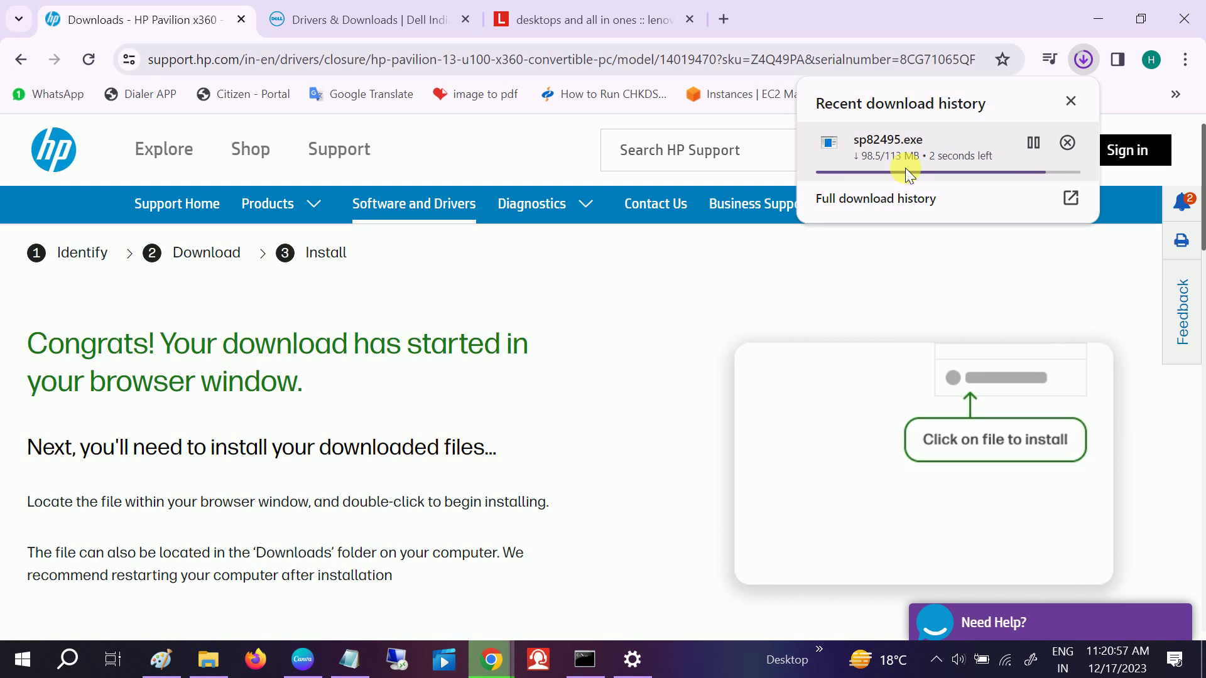
Step: After sp82495.exe finishes downloading, show it in the Downloads folder
click(350, 659)
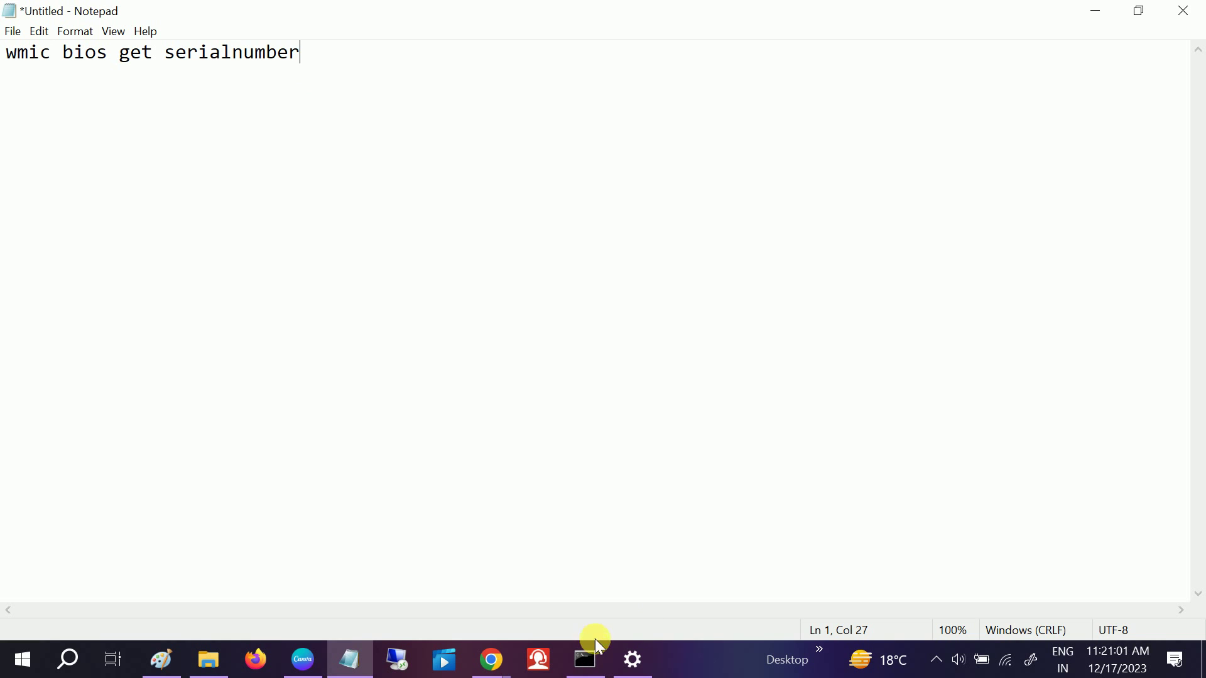
click(1095, 15)
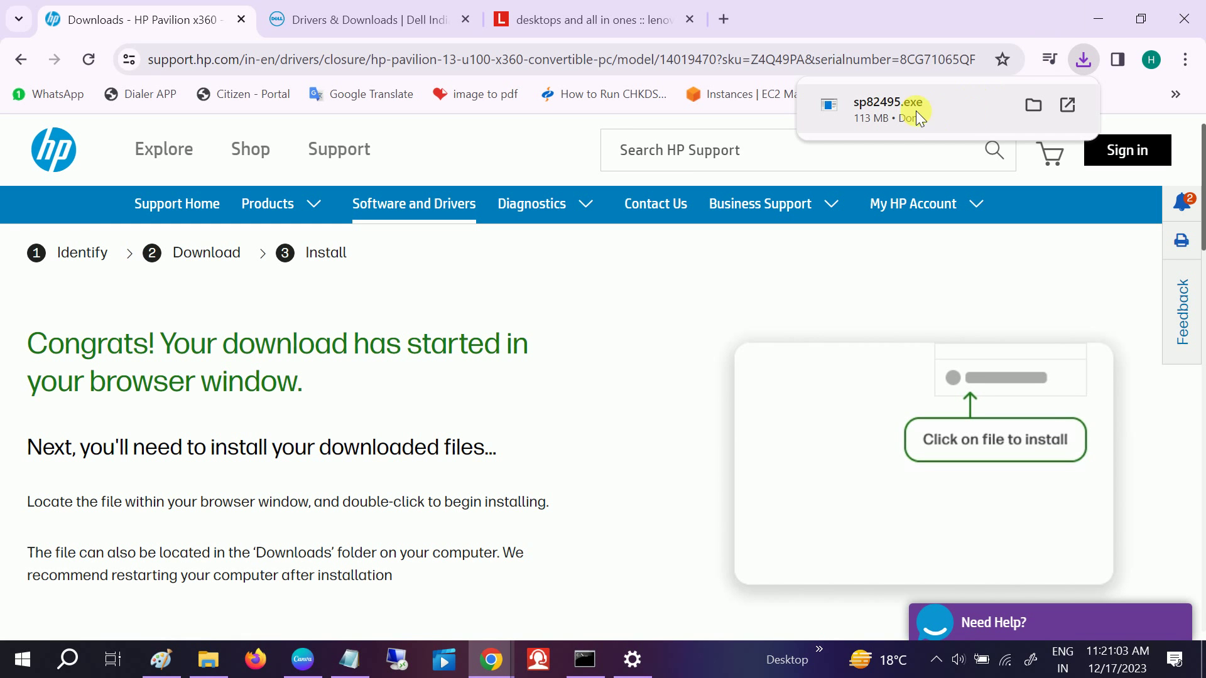
click(1032, 108)
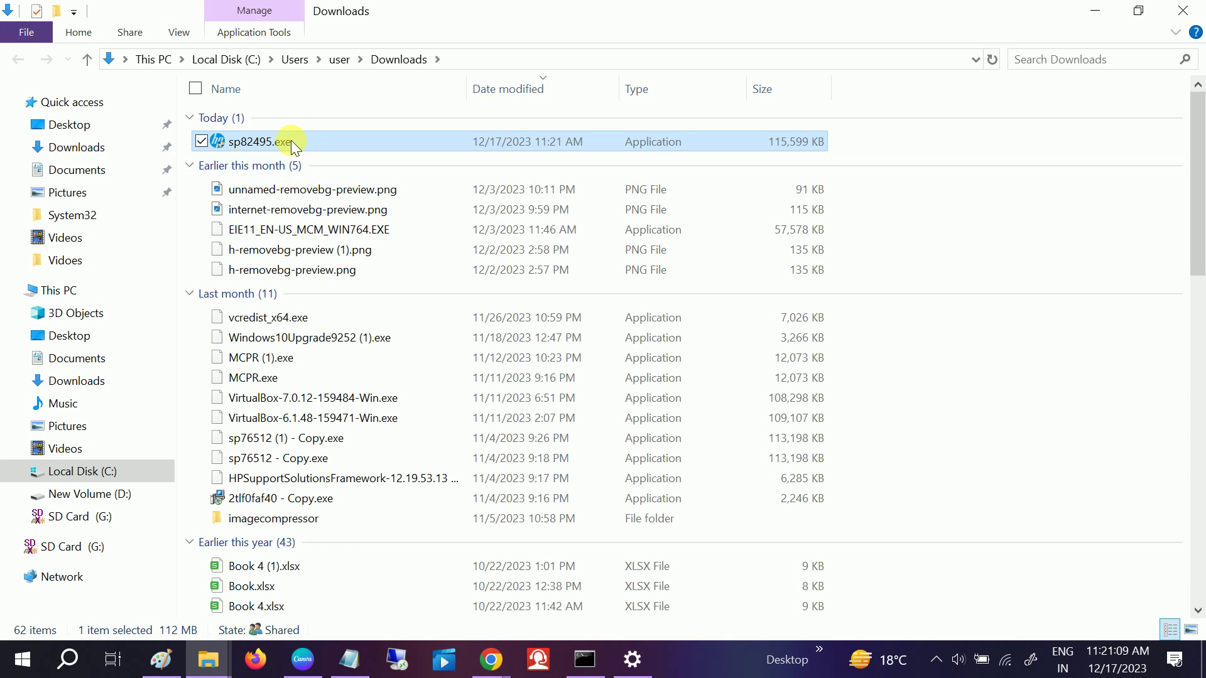
Step: Launch the sp82495.exe Elan Touchpad Driver package, then minimize File Explorer and Chrome to show the desktop
mouse_move(302, 142)
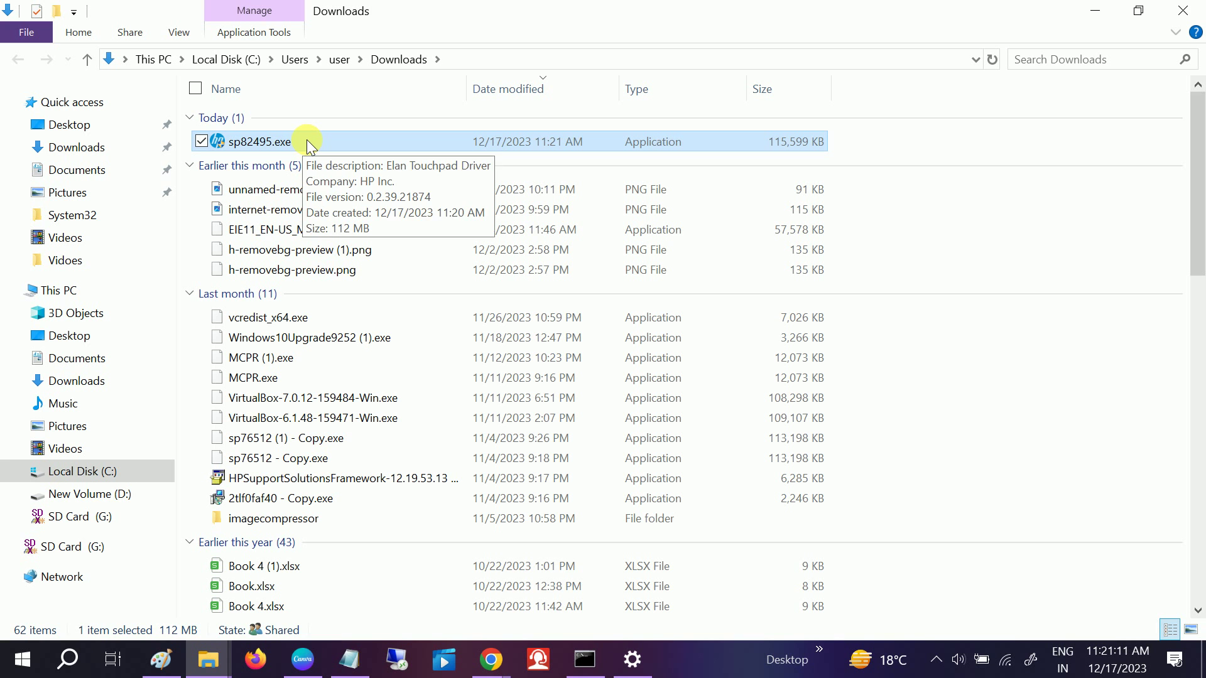
double_click(308, 143)
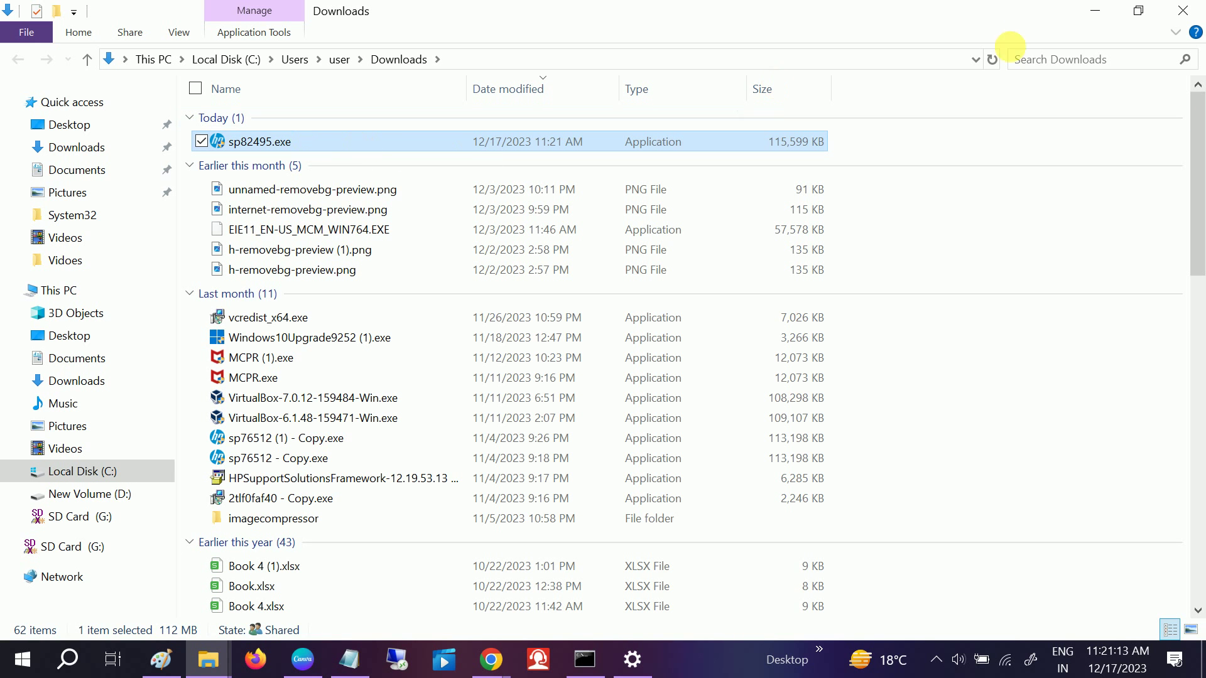
click(1107, 15)
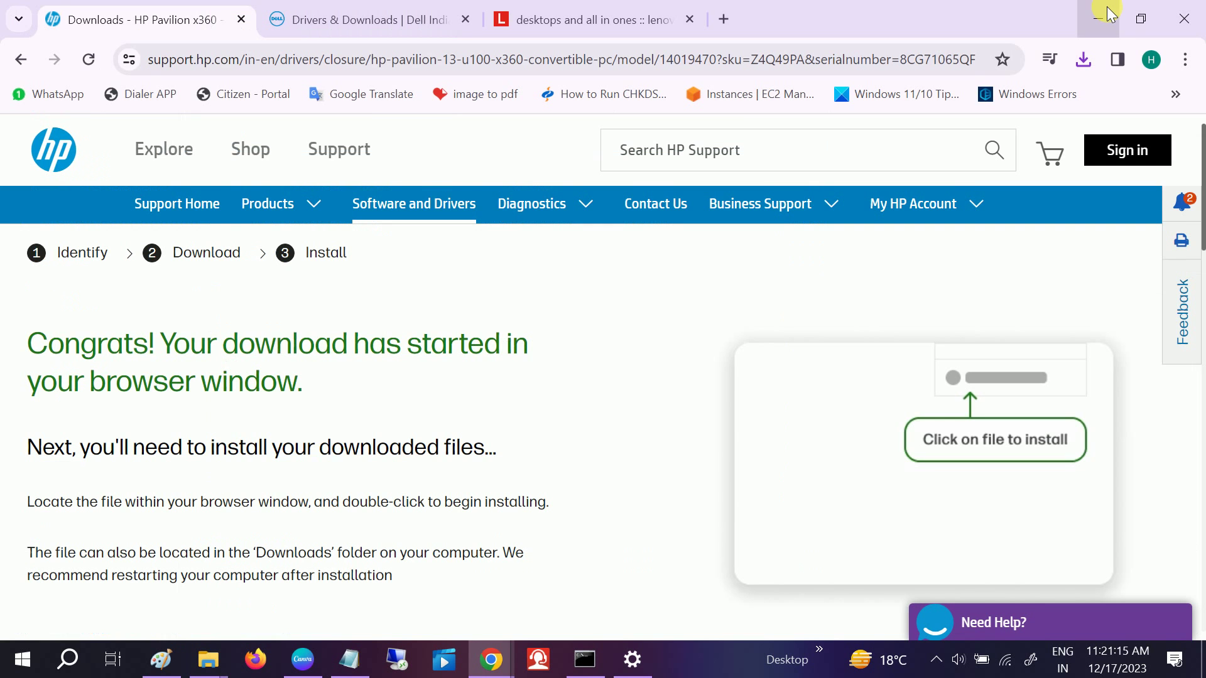
click(1106, 11)
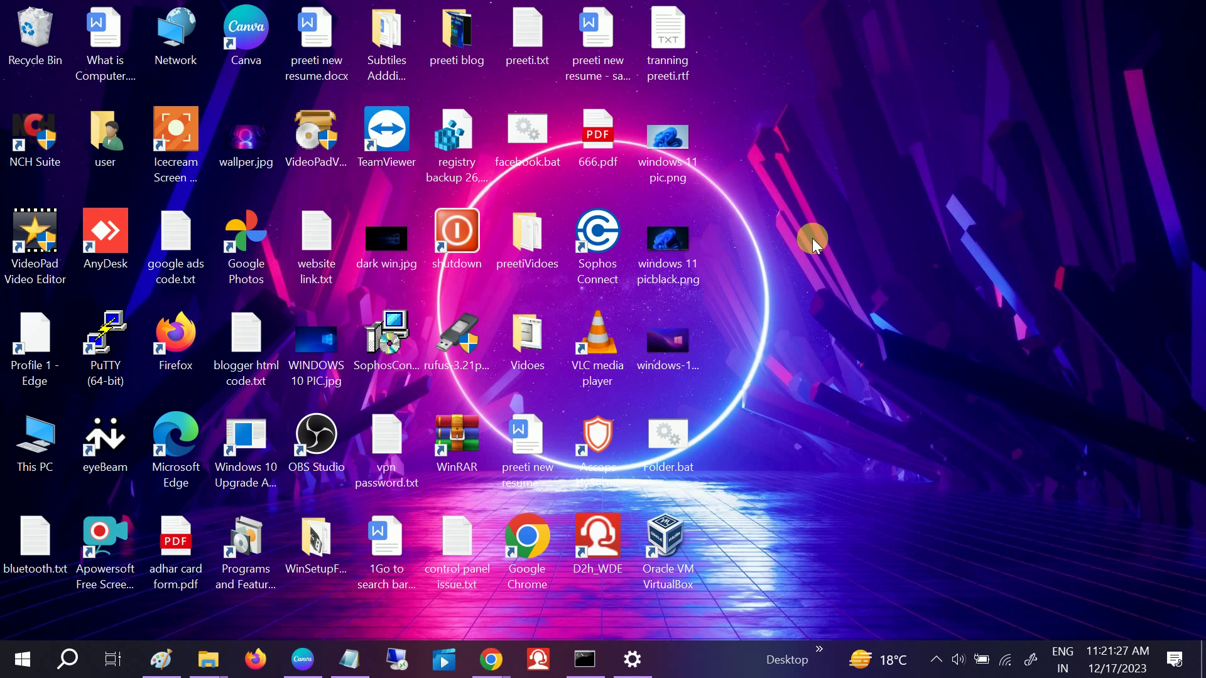
Step: Accept the HP licence agreement and extract the sp82495 driver files
click(708, 478)
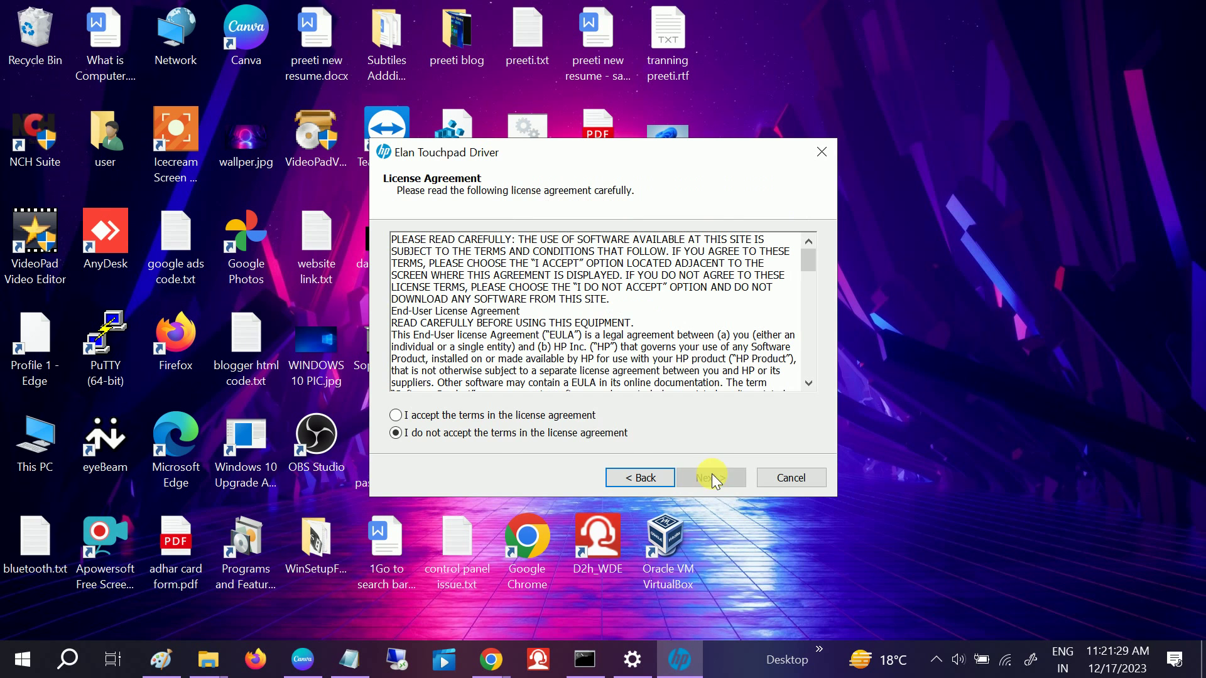
click(397, 415)
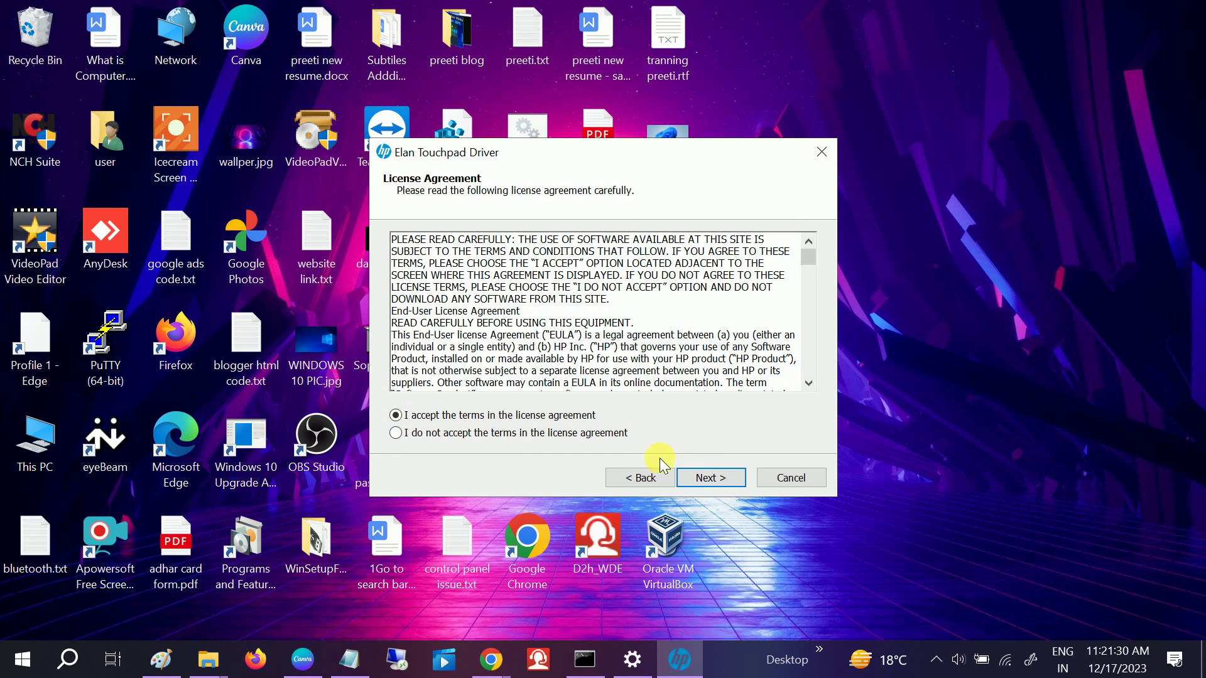
click(723, 477)
click(723, 477)
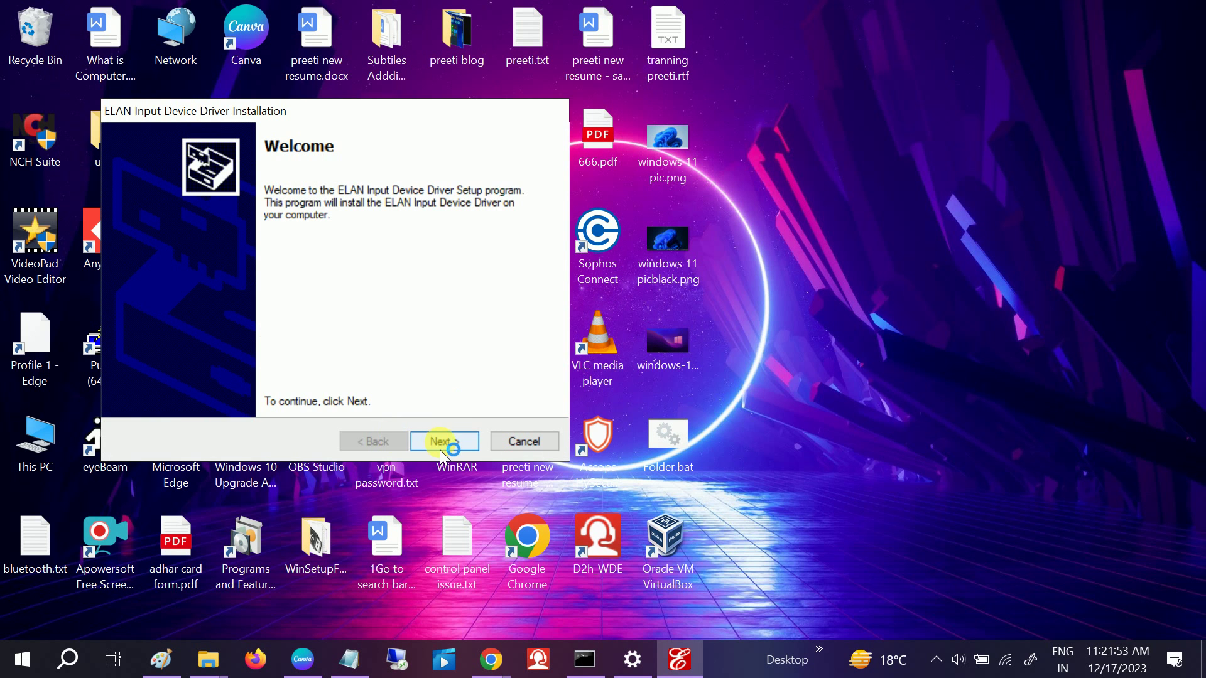
Step: Accept the ELAN licence agreement and install the ELAN Input Device driver
click(442, 441)
click(204, 371)
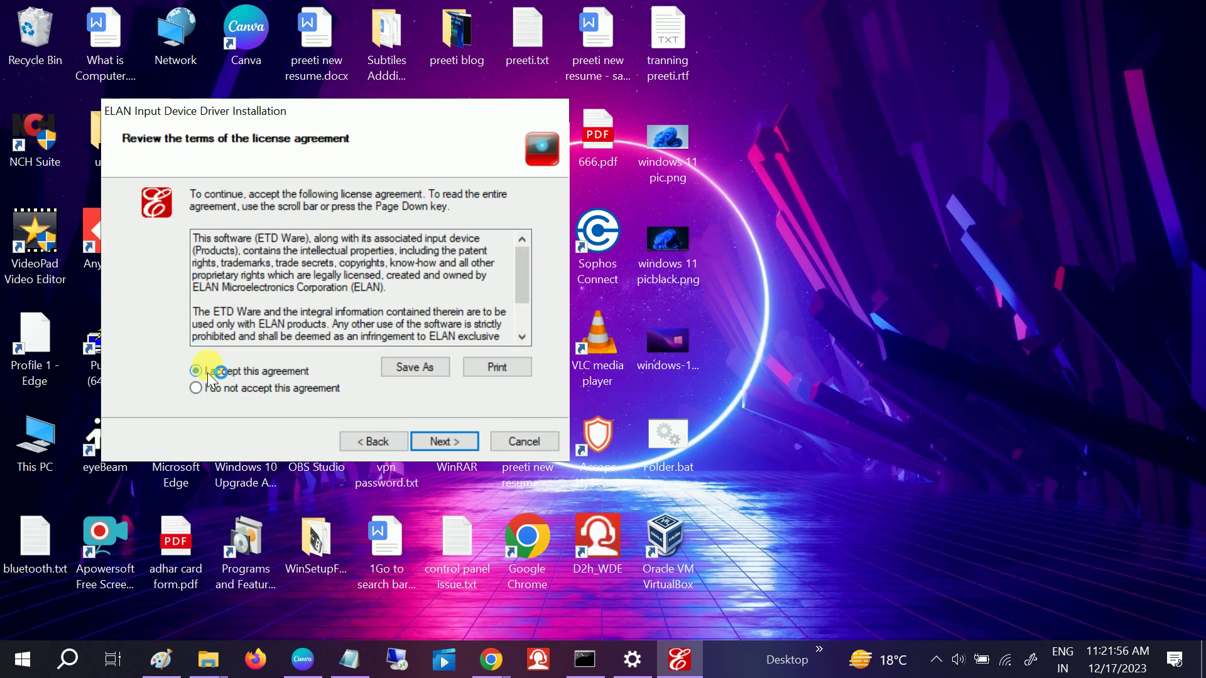
click(435, 440)
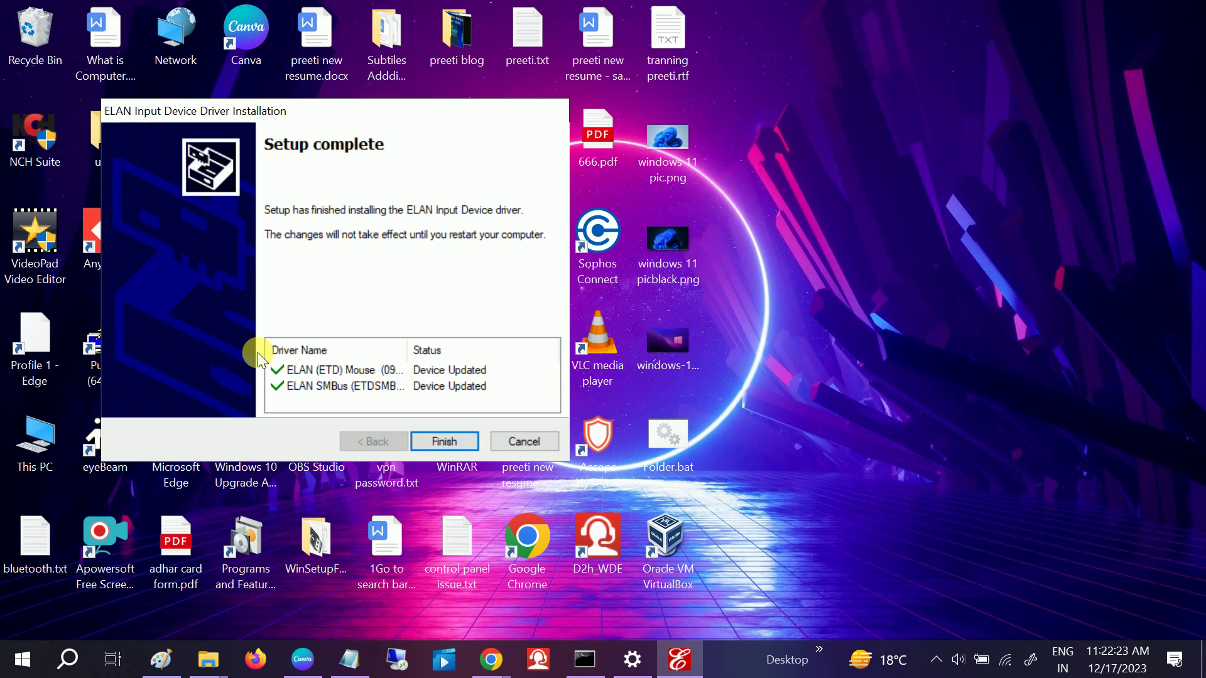
Step: Finish the ELAN driver setup and choose Restart Later on the restart prompt
click(443, 443)
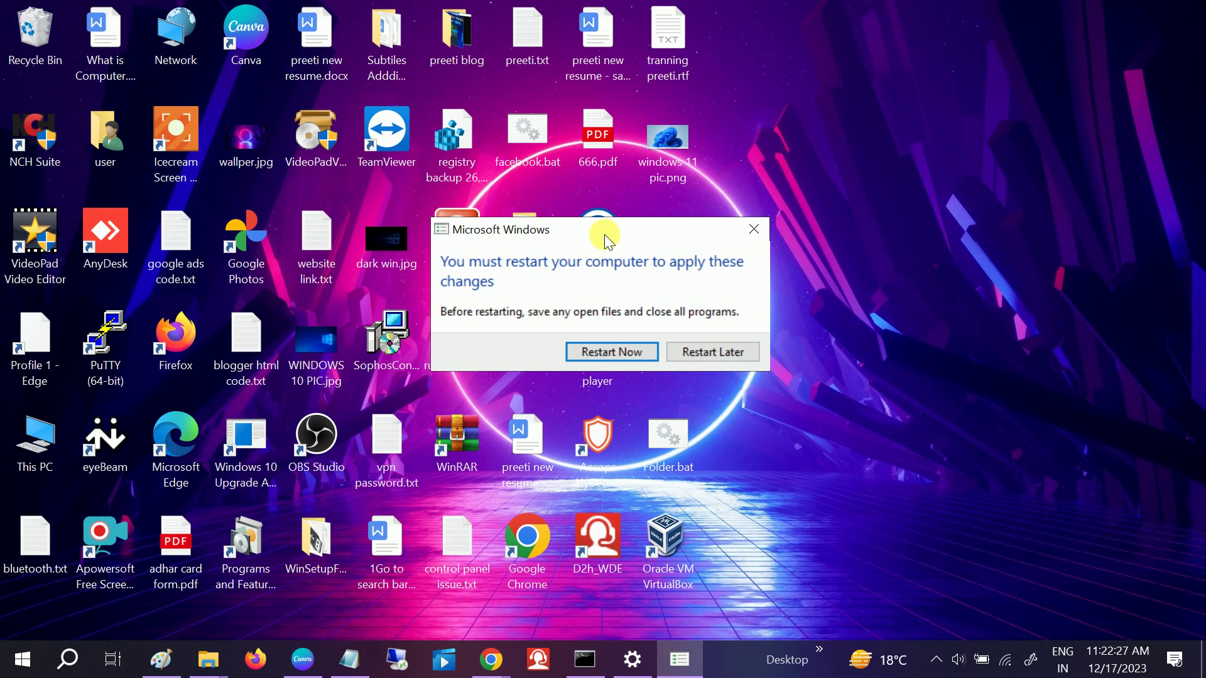
drag(605, 235, 680, 216)
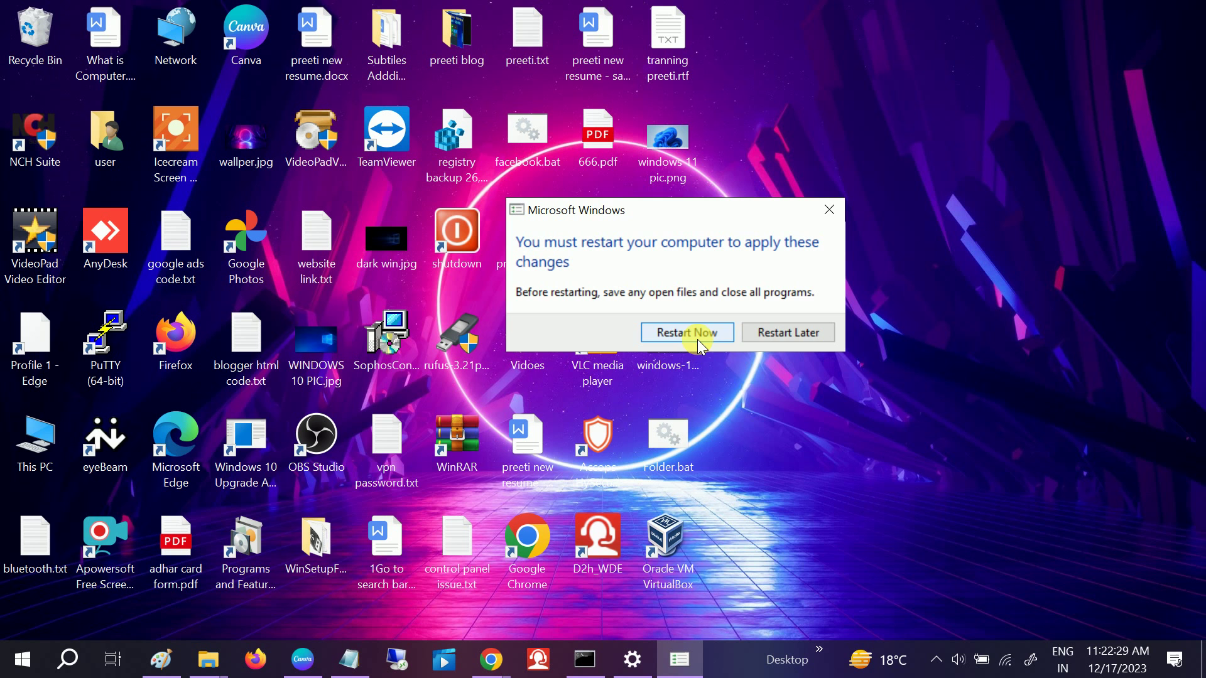
click(801, 336)
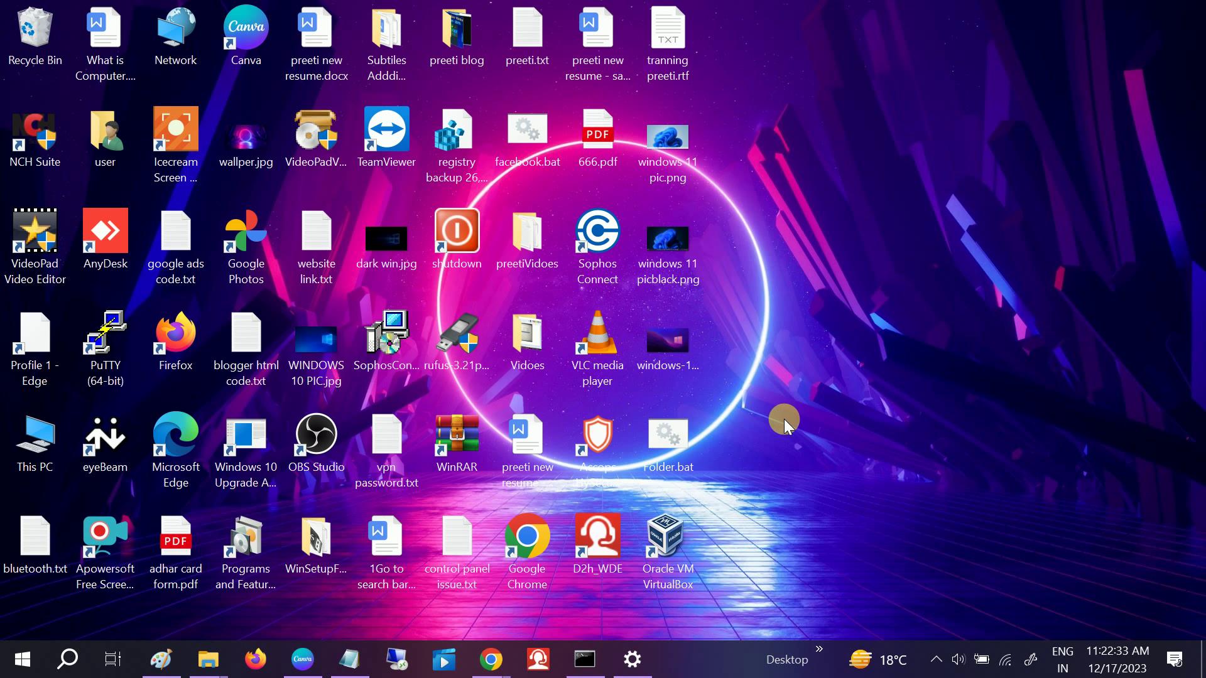